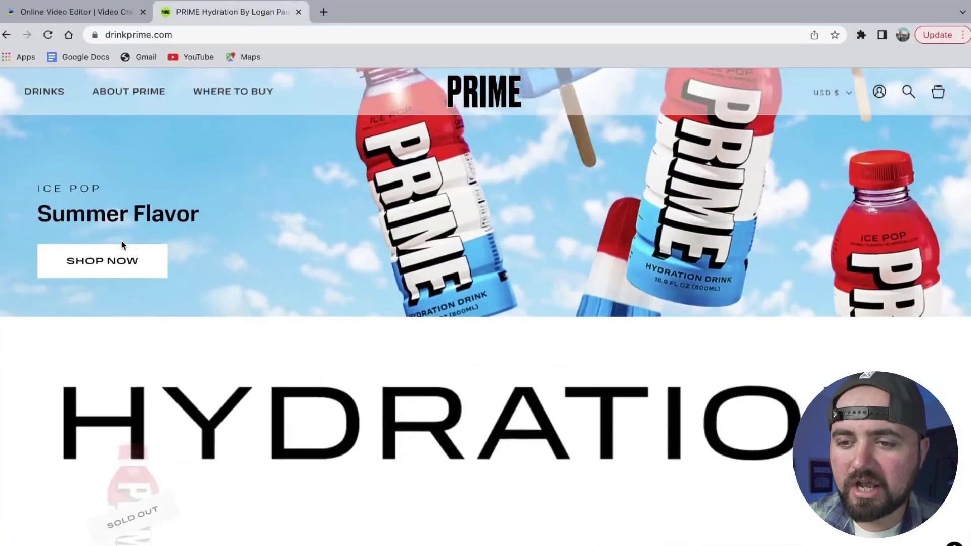
# Step: Open the Ice Pop product page and bring up save options for its bottle image
pyautogui.scroll(1, 121, 245)
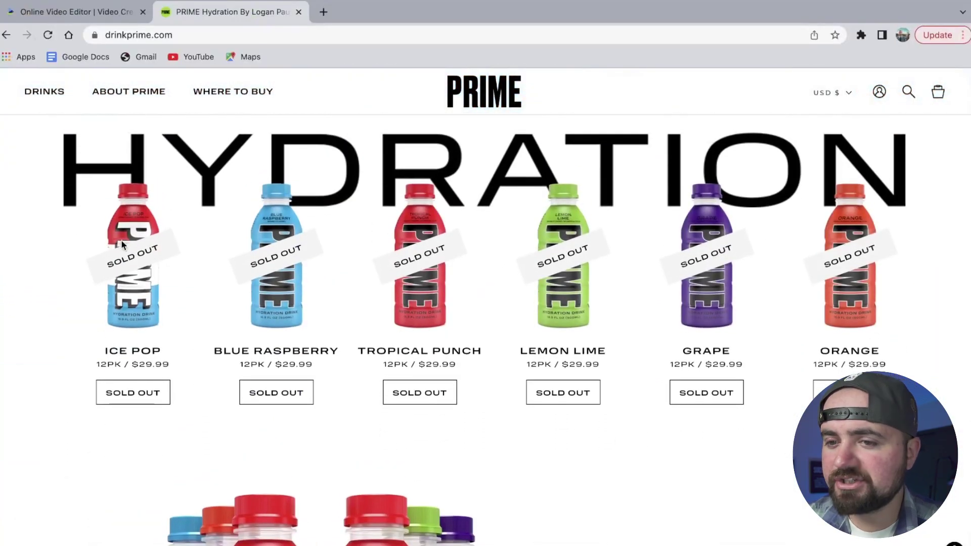
pyautogui.click(122, 245)
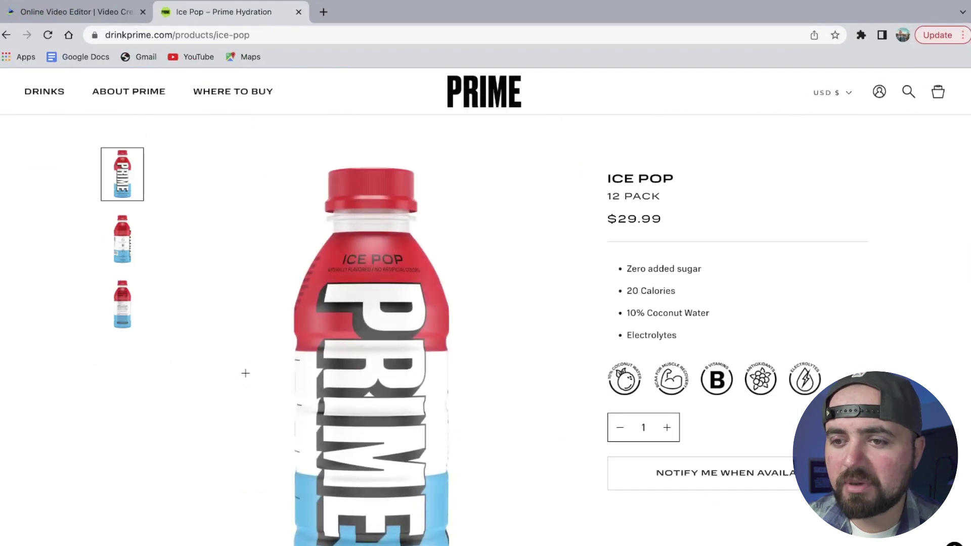
pyautogui.rightClick(372, 354)
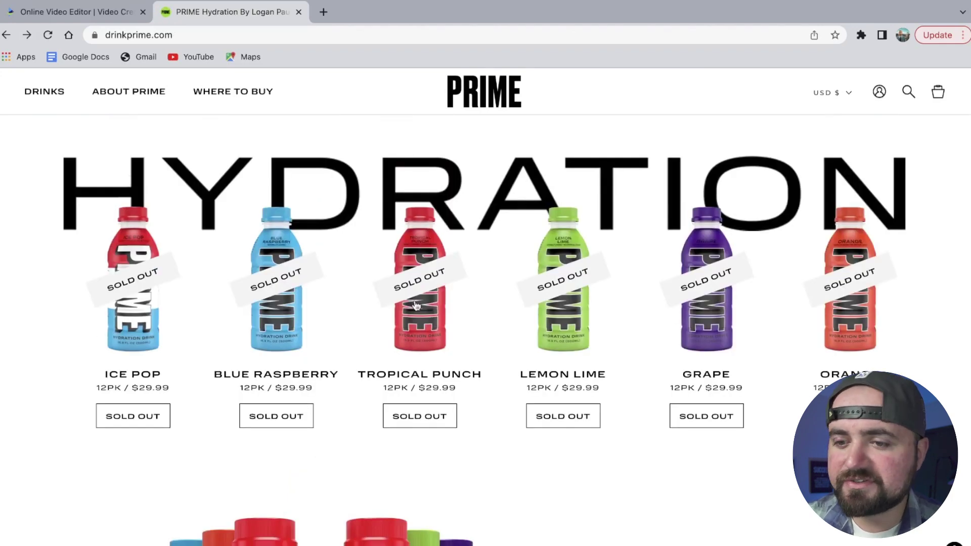
# Step: Bring up save options for the bottle lineup image, select the 'fuel any lifestyle' tagline, and return to InVideo
pyautogui.scroll(-8, 414, 304)
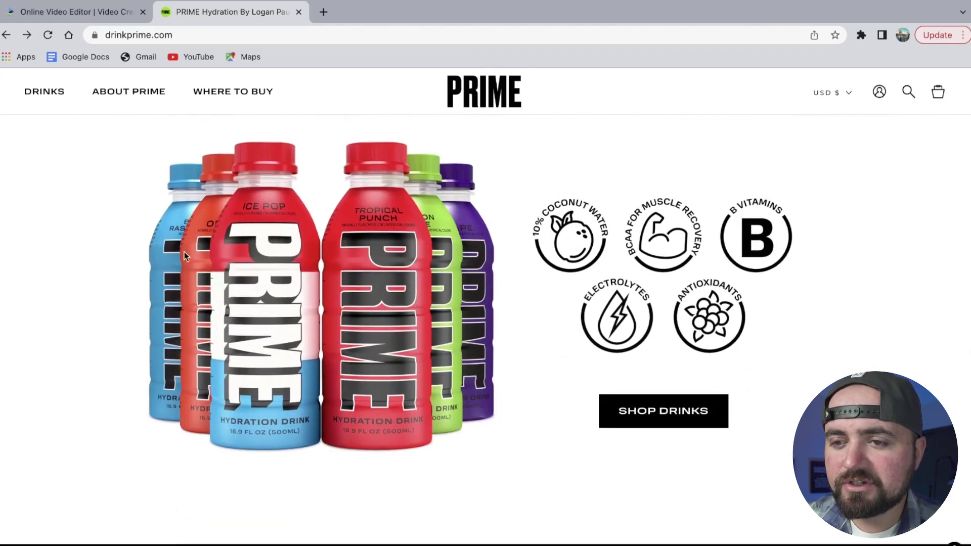
pyautogui.rightClick(240, 300)
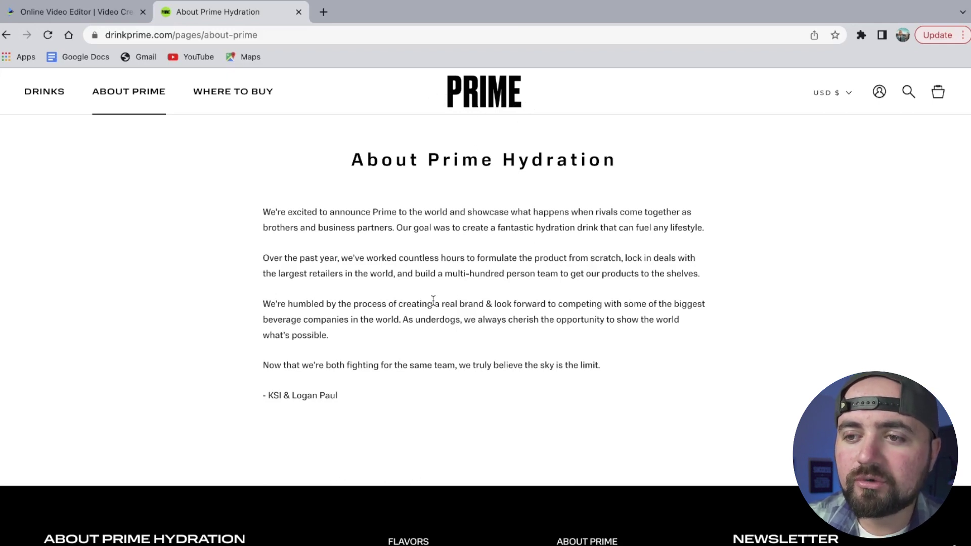
pyautogui.moveTo(506, 231); pyautogui.dragTo(681, 237)
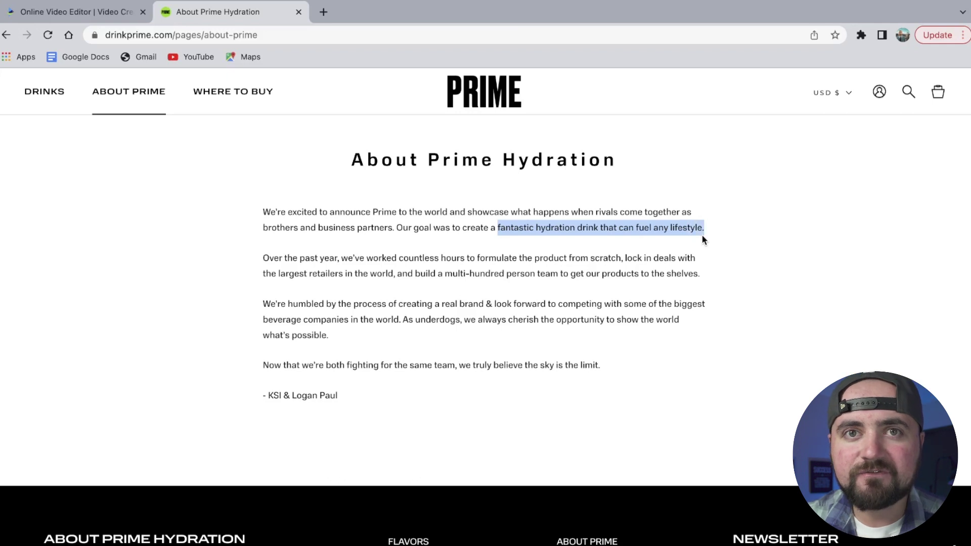
pyautogui.hotkey('ctrl', 'shift', 'Tab')
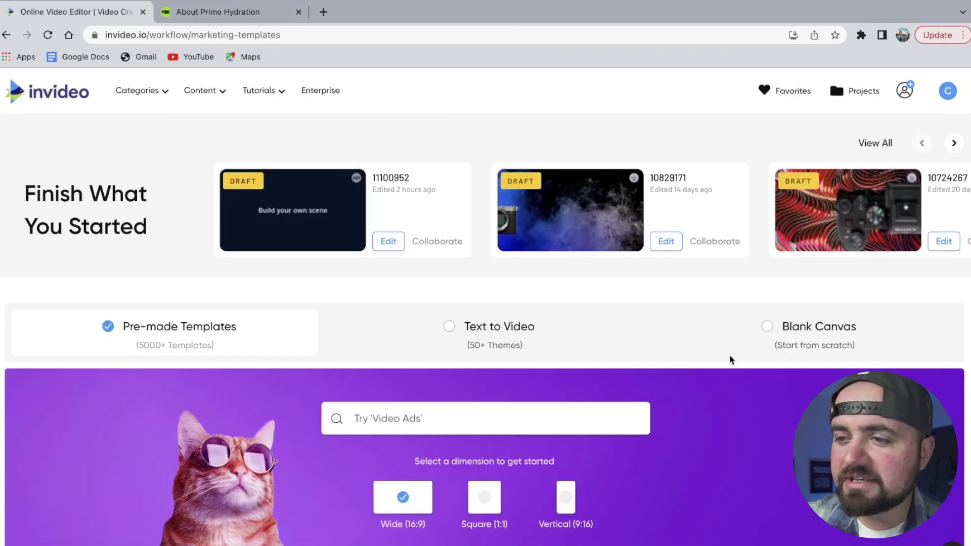
# Step: Create a Blank Canvas Wide 16:9 video and upload the PRIME bottle PNGs
pyautogui.click(767, 326)
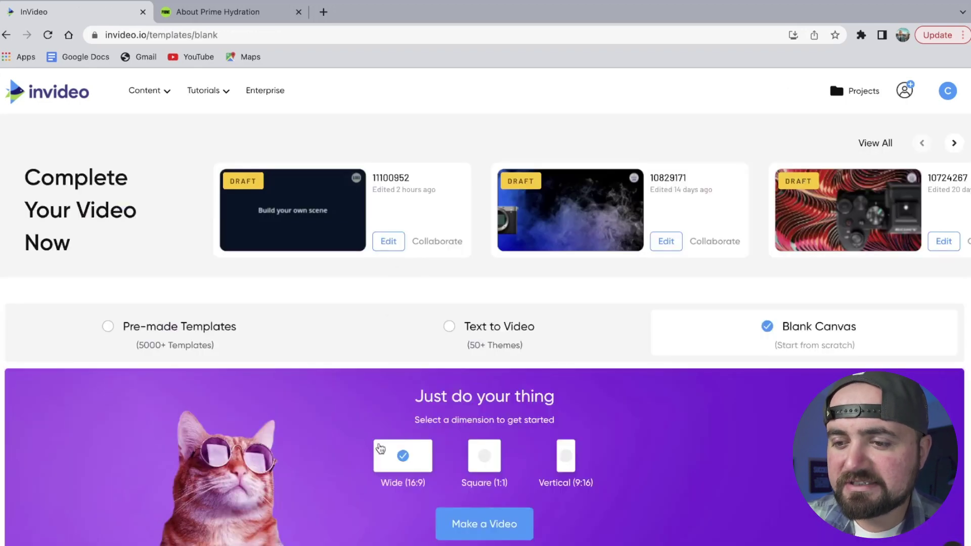
pyautogui.scroll(-2, 379, 445)
pyautogui.click(506, 460)
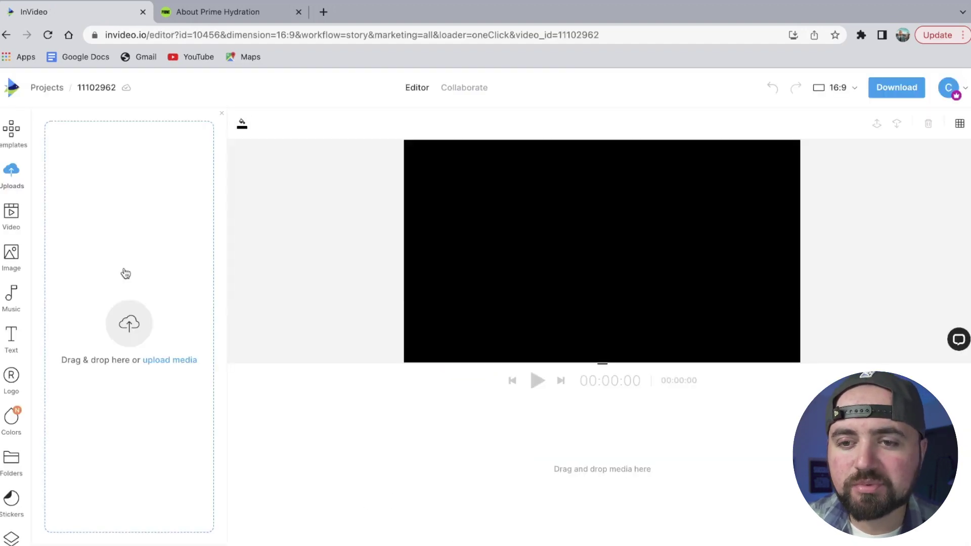
pyautogui.click(135, 335)
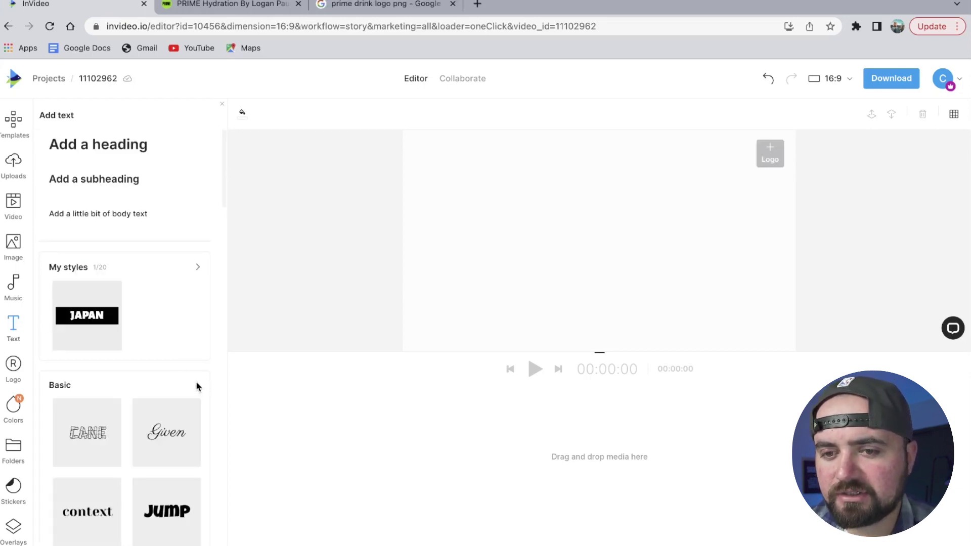
# Step: Add a bold Basic-style PRIME heading, then move the playhead to about 1.5 seconds
pyautogui.click(197, 387)
pyautogui.scroll(-1, 175, 351)
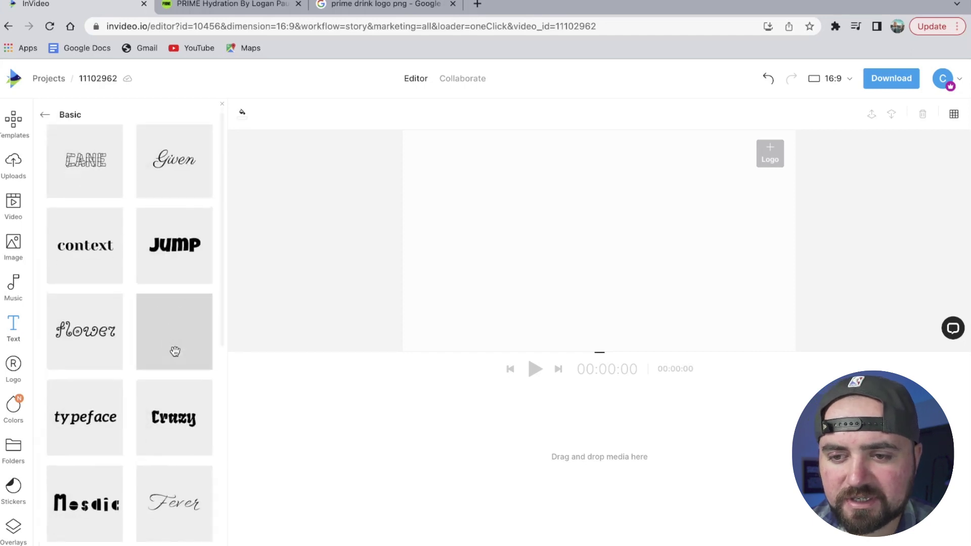
pyautogui.scroll(-6, 175, 351)
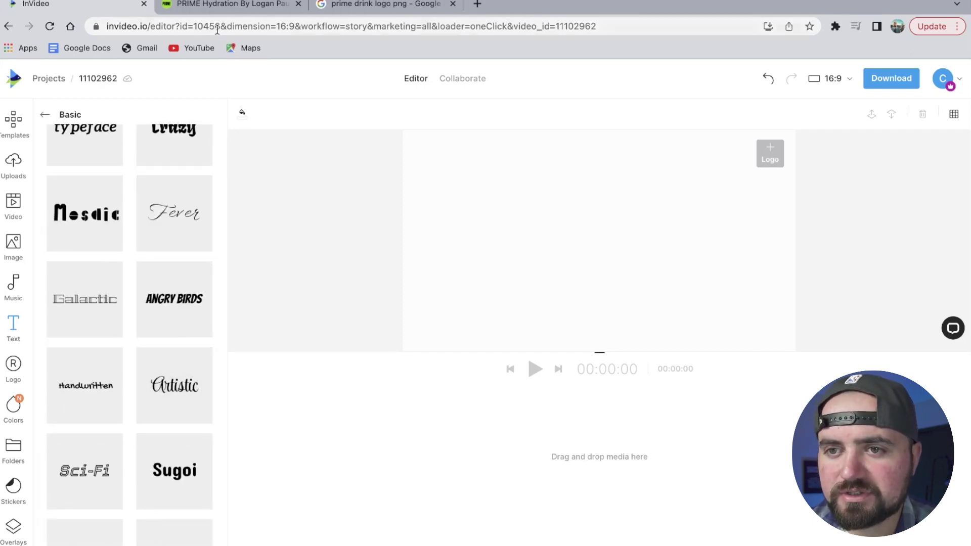
pyautogui.scroll(-3, 123, 423)
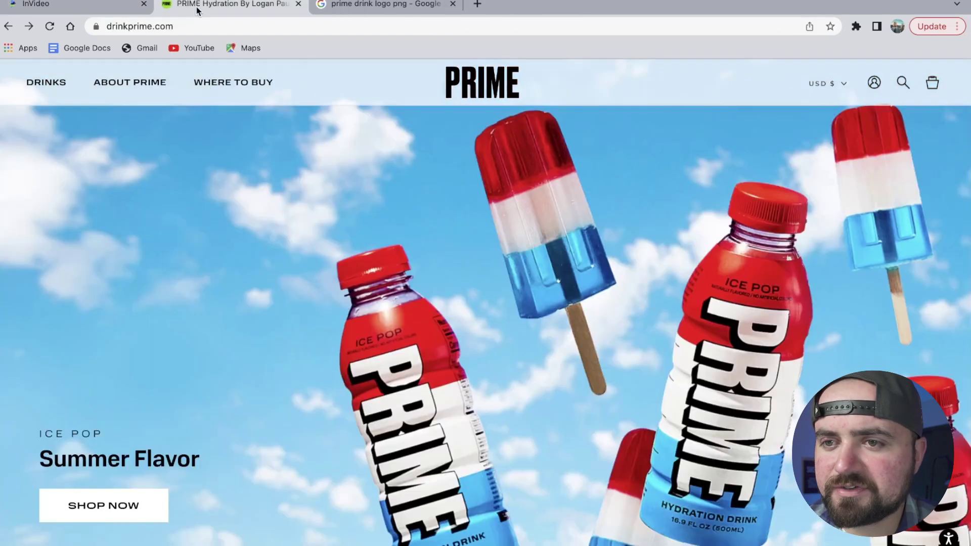
pyautogui.click(227, 5)
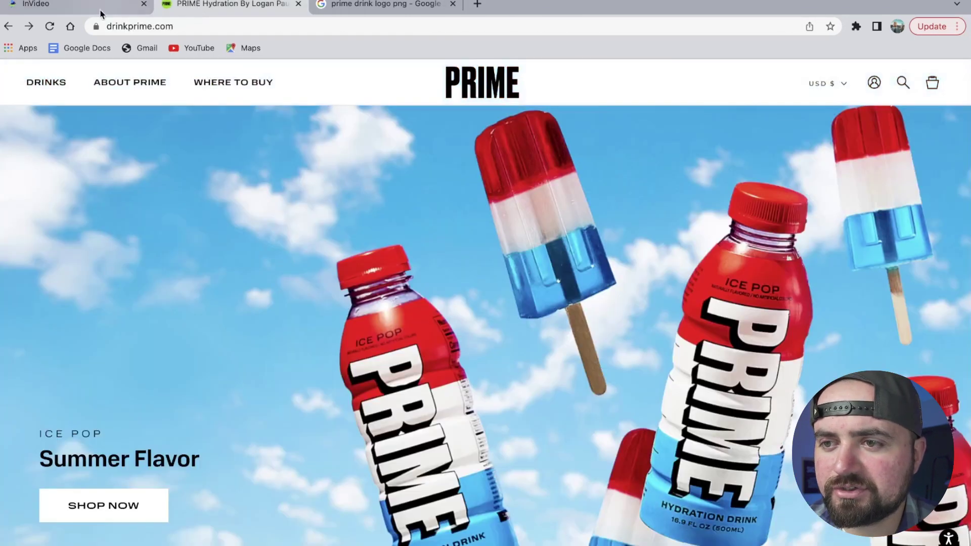
pyautogui.click(101, 11)
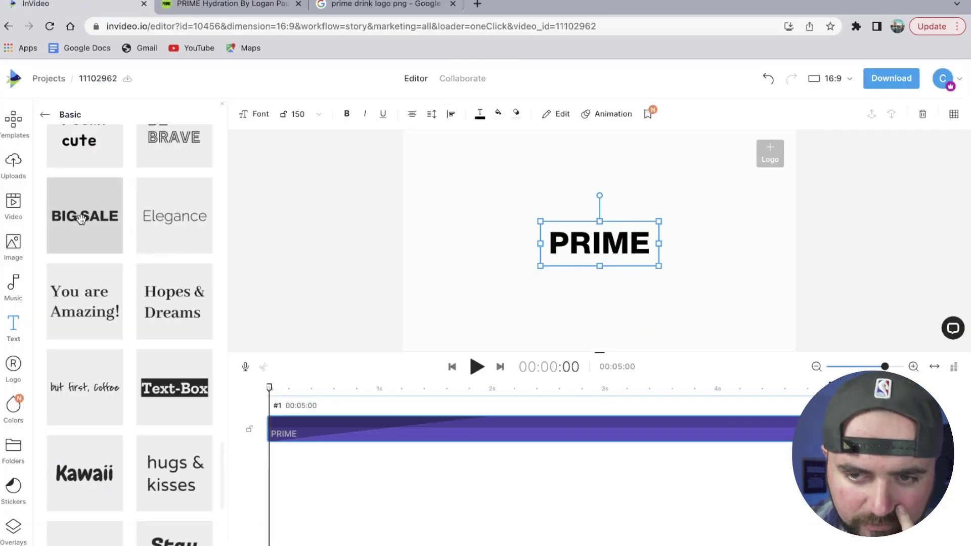
pyautogui.click(268, 387)
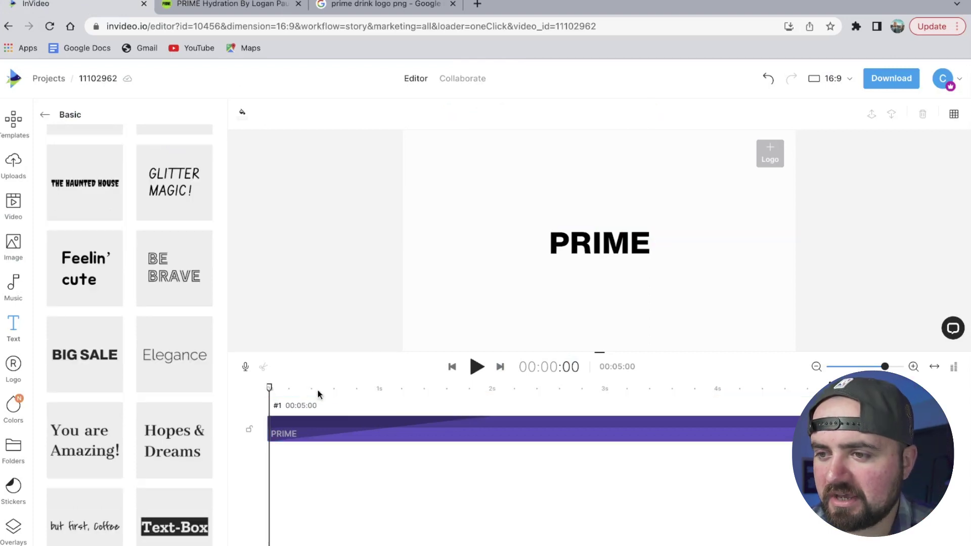
pyautogui.moveTo(268, 388); pyautogui.dragTo(444, 404)
# Step: Search stock videos for 'orange dropping' and open the 00:11 orange splash clip in Trim
pyautogui.click(14, 202)
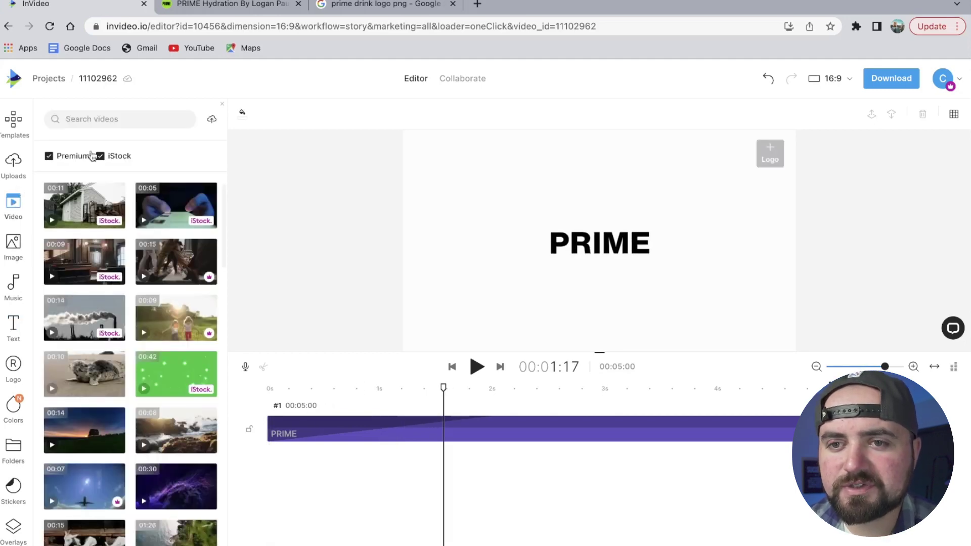
pyautogui.click(119, 119)
pyautogui.write('oran')
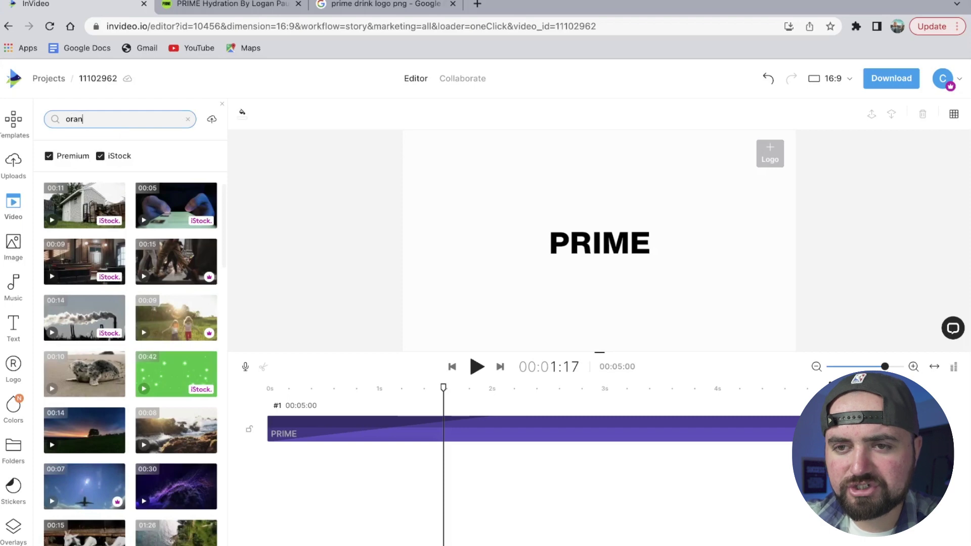
pyautogui.write('ge dropping')
pyautogui.press('Return')
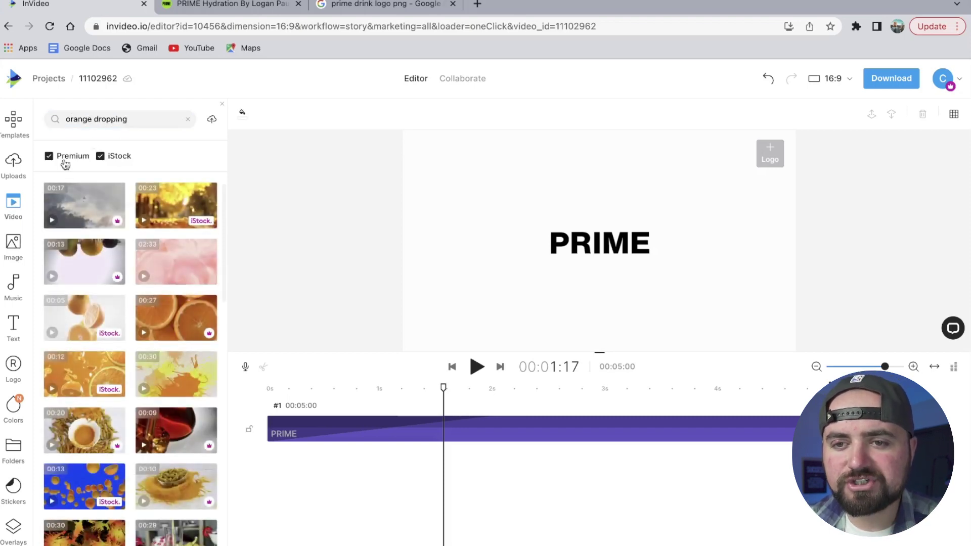
pyautogui.moveTo(102, 265)
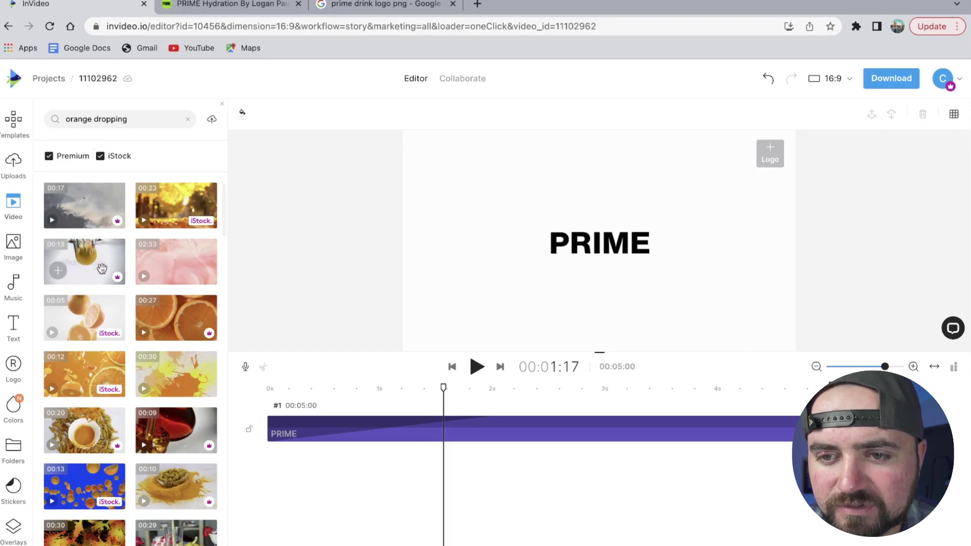
pyautogui.moveTo(95, 328)
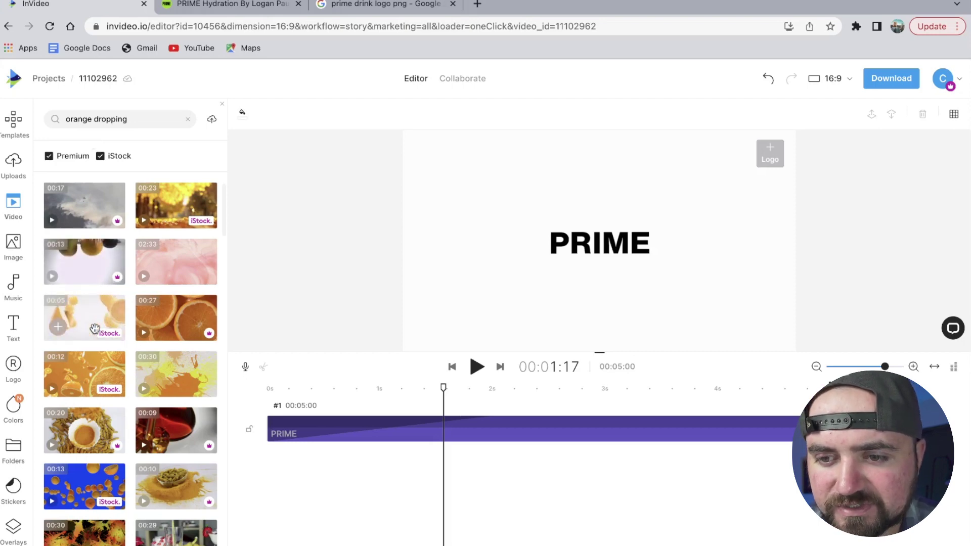
pyautogui.scroll(-6, 96, 371)
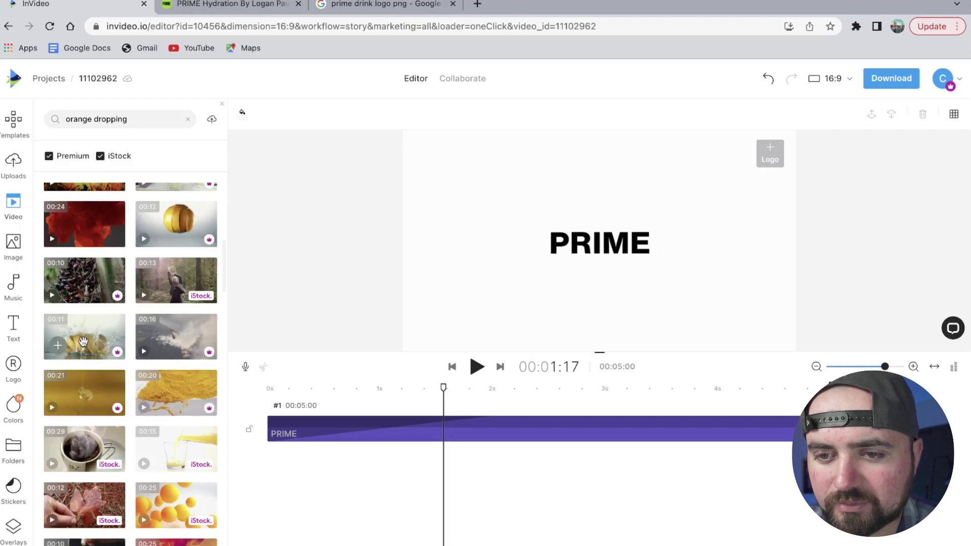
pyautogui.click(59, 346)
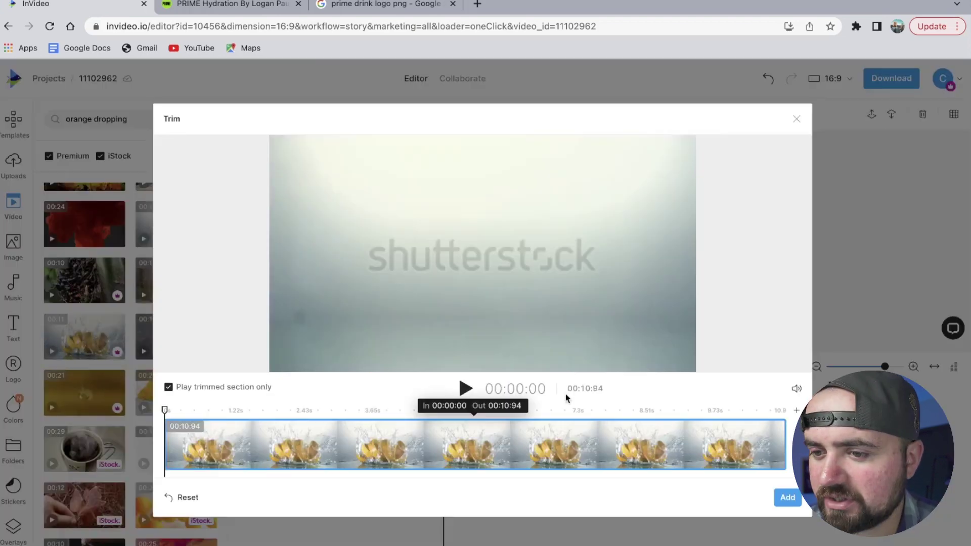
# Step: Add the orange splash clip to the timeline and review its entrance animation types
pyautogui.click(788, 498)
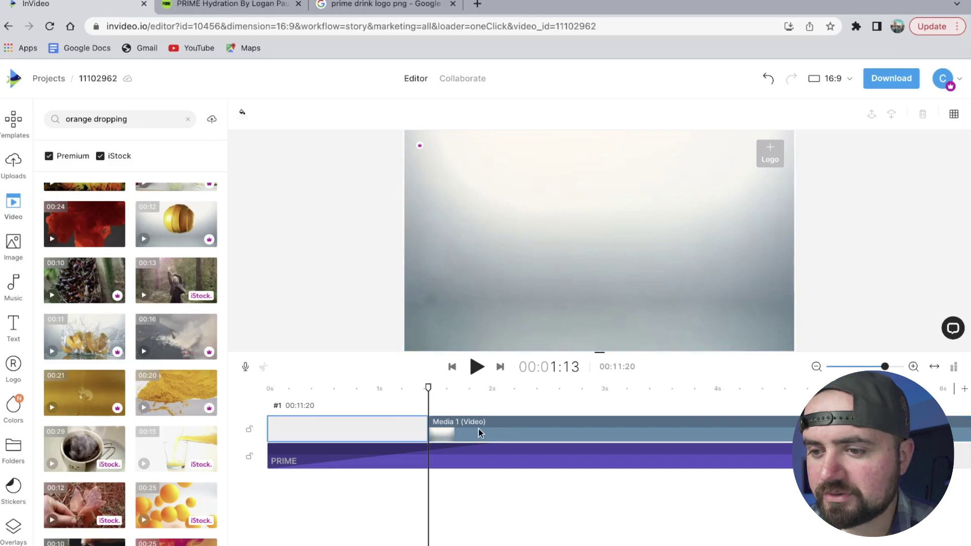
pyautogui.click(478, 431)
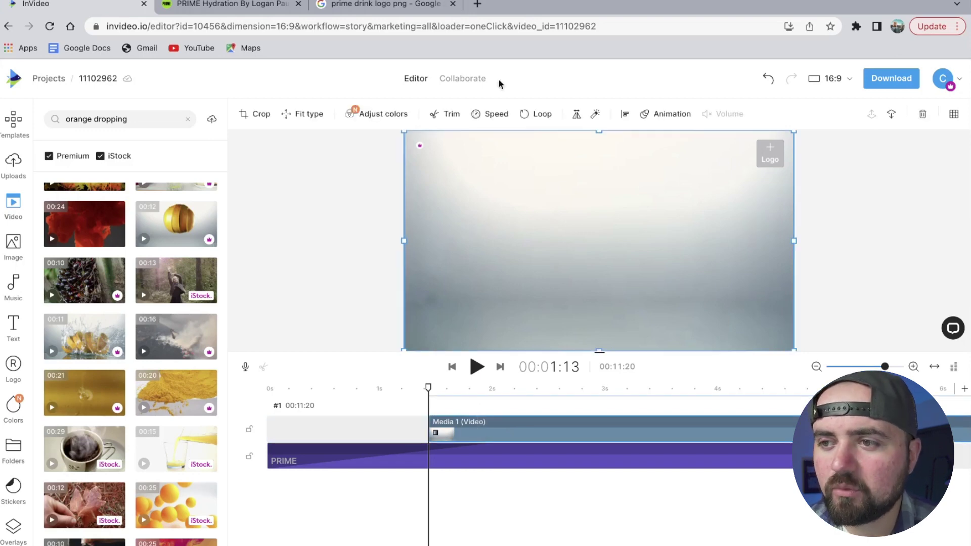
pyautogui.click(652, 120)
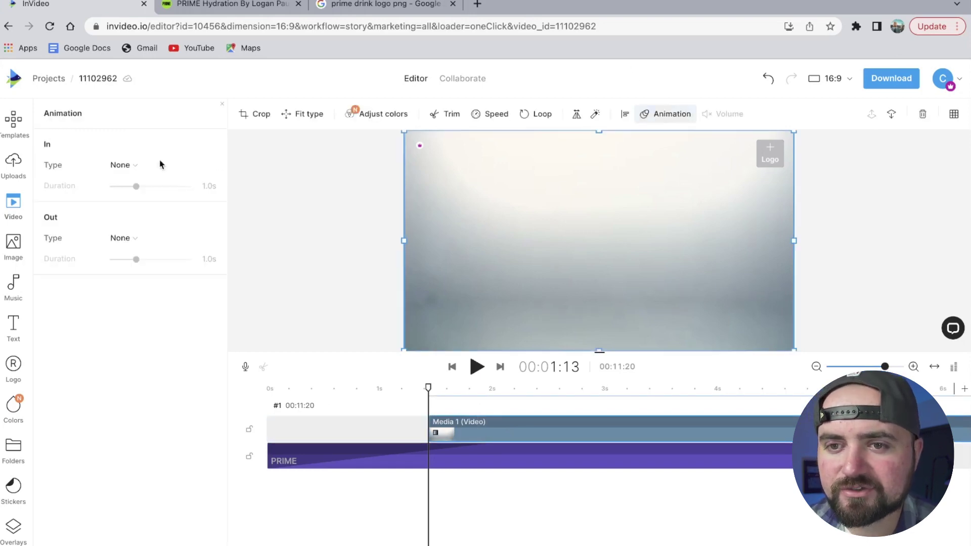
pyautogui.click(123, 165)
pyautogui.moveTo(150, 208)
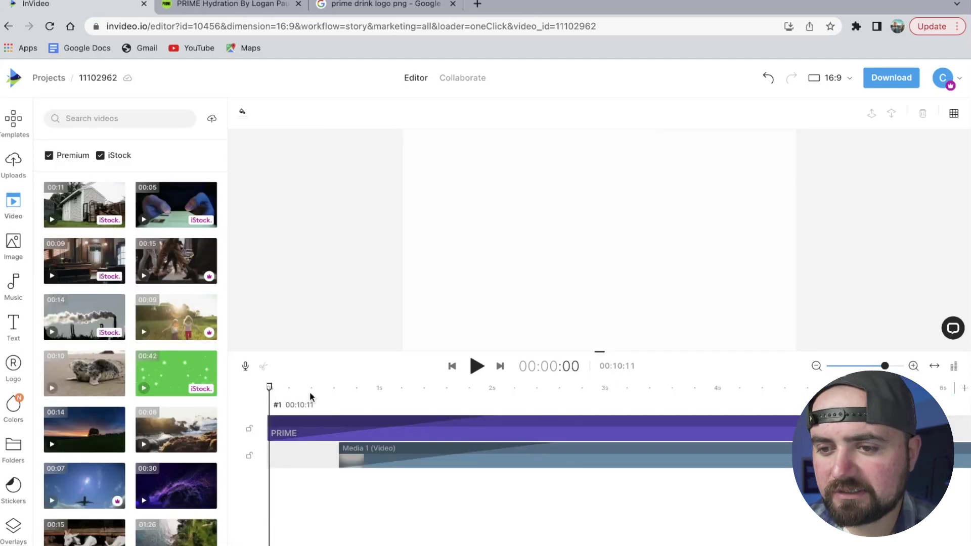
# Step: Preview the scene with the splash behind the title and select the PRIME text layer
pyautogui.press('space')
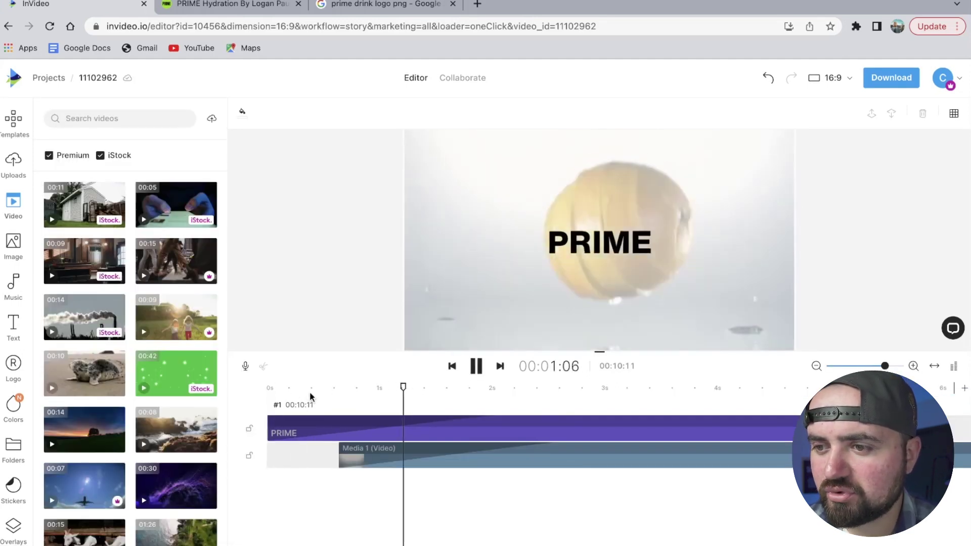
pyautogui.press('space')
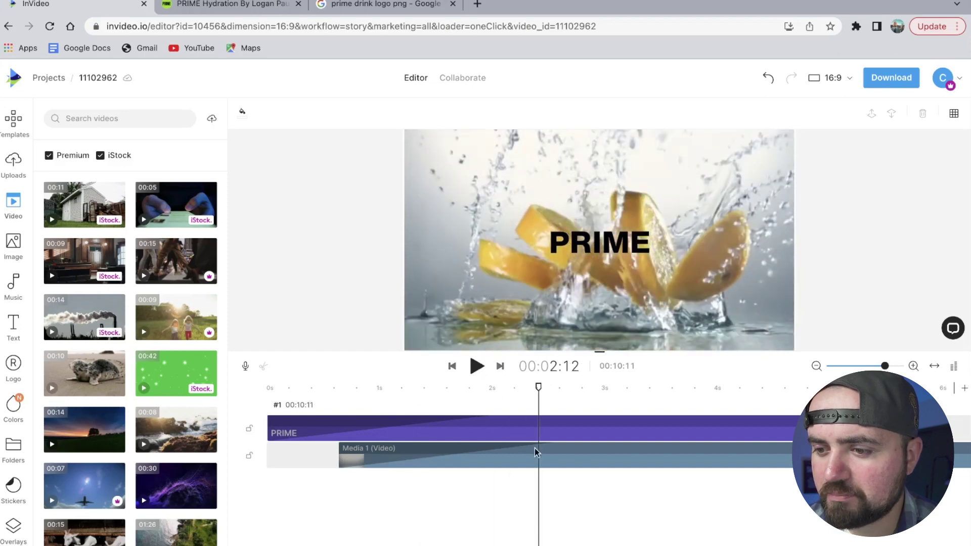
pyautogui.click(553, 438)
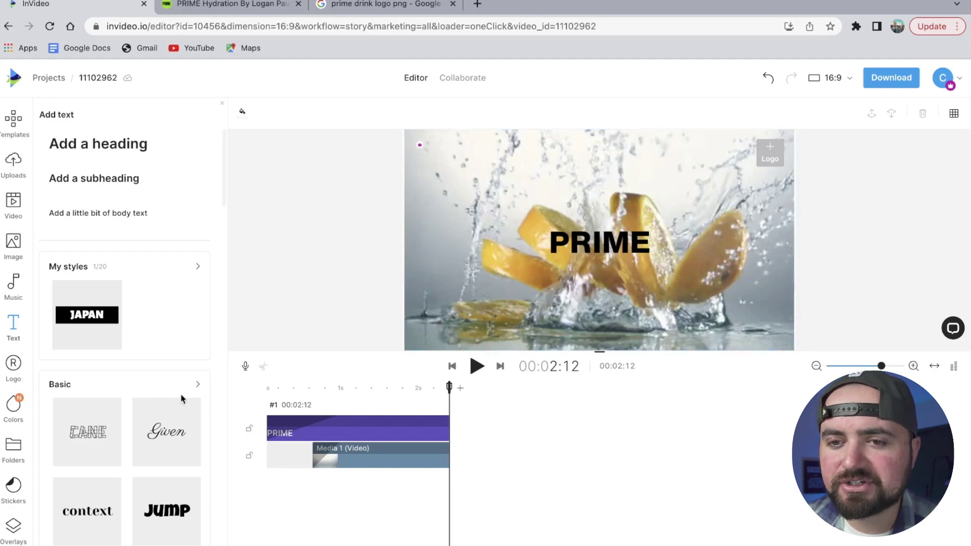
# Step: Check the REFUEL and REPLENISH titles in playback before adding stock splash footage
pyautogui.scroll(-3, 131, 462)
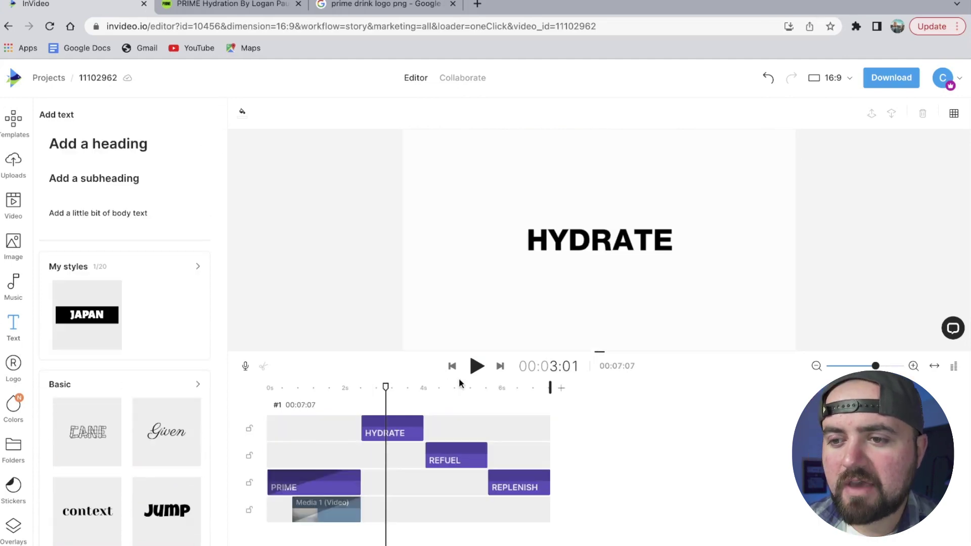
pyautogui.click(458, 388)
pyautogui.click(516, 389)
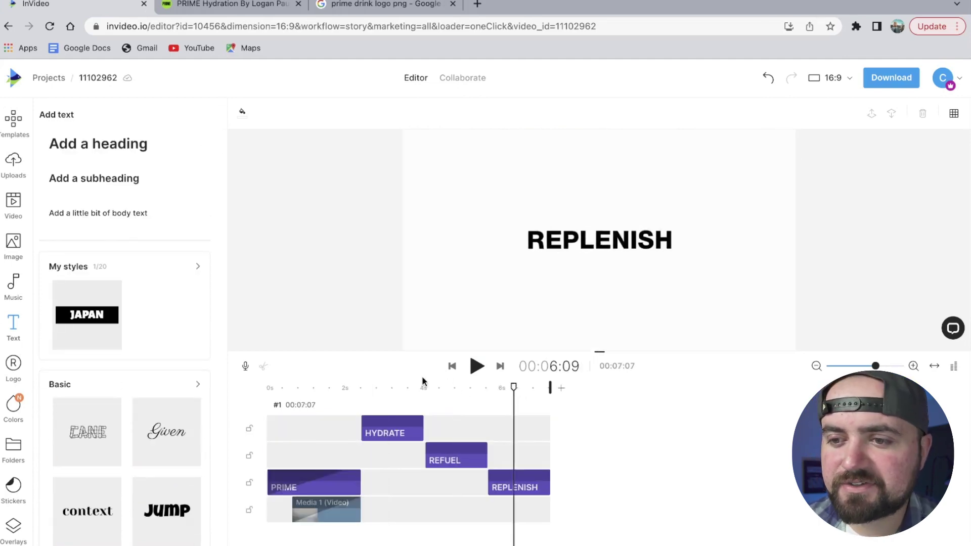
pyautogui.click(398, 387)
pyautogui.click(15, 204)
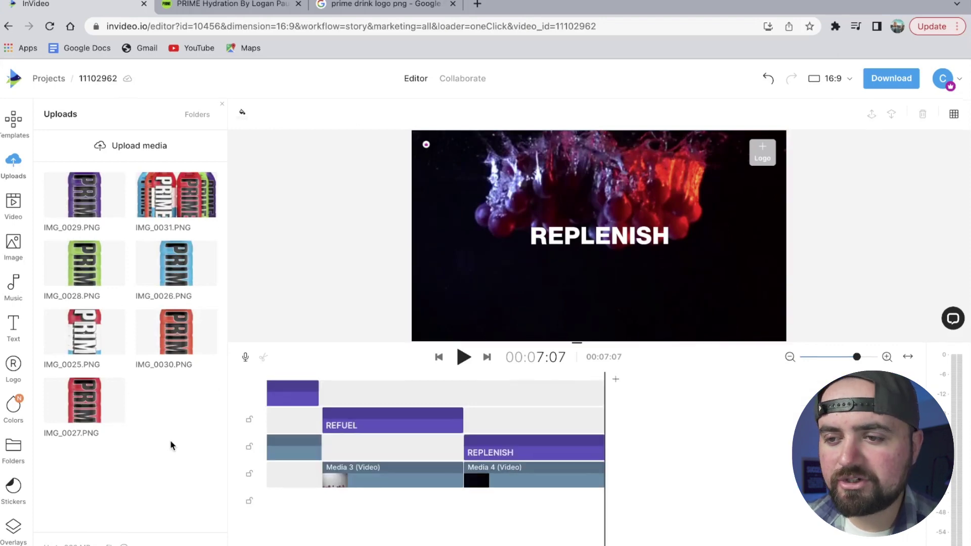
# Step: Add the blue bottle image, scrub through the new bottle clips, and select the blue bottle
pyautogui.click(150, 275)
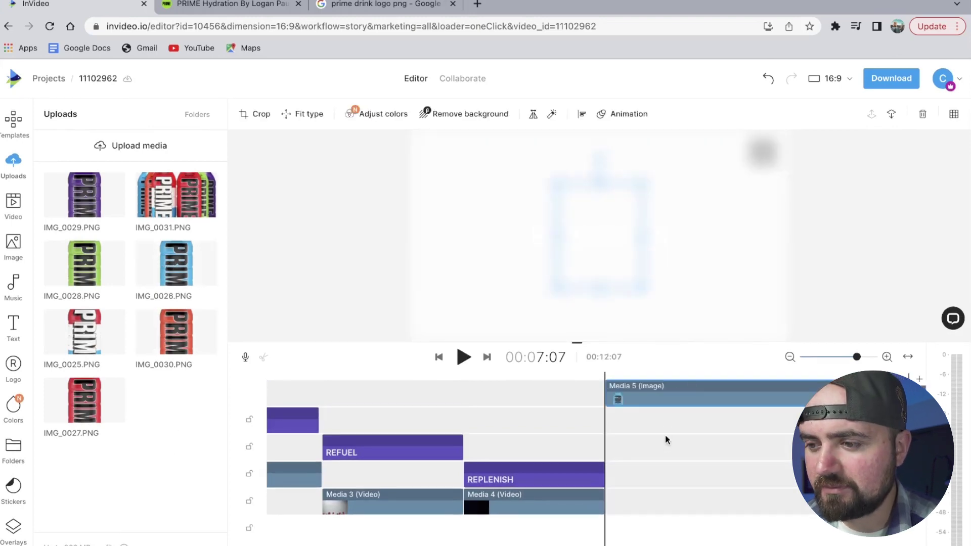
pyautogui.hscroll(2, 701, 427)
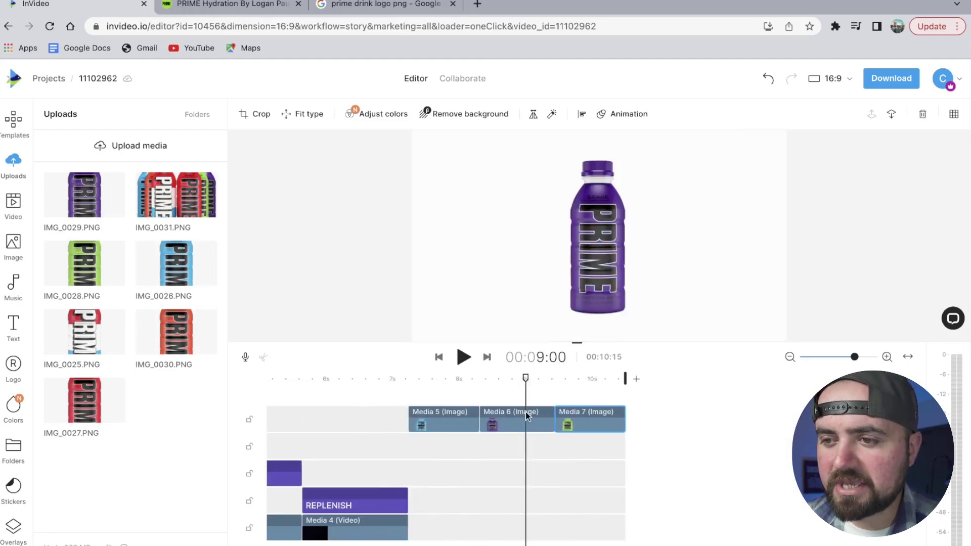
pyautogui.moveTo(526, 415); pyautogui.dragTo(426, 407)
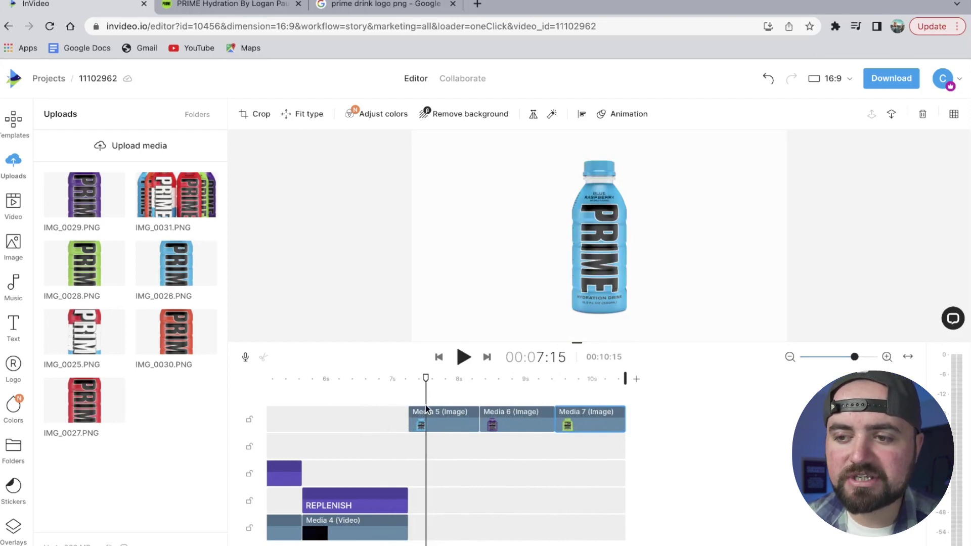
pyautogui.moveTo(140, 197)
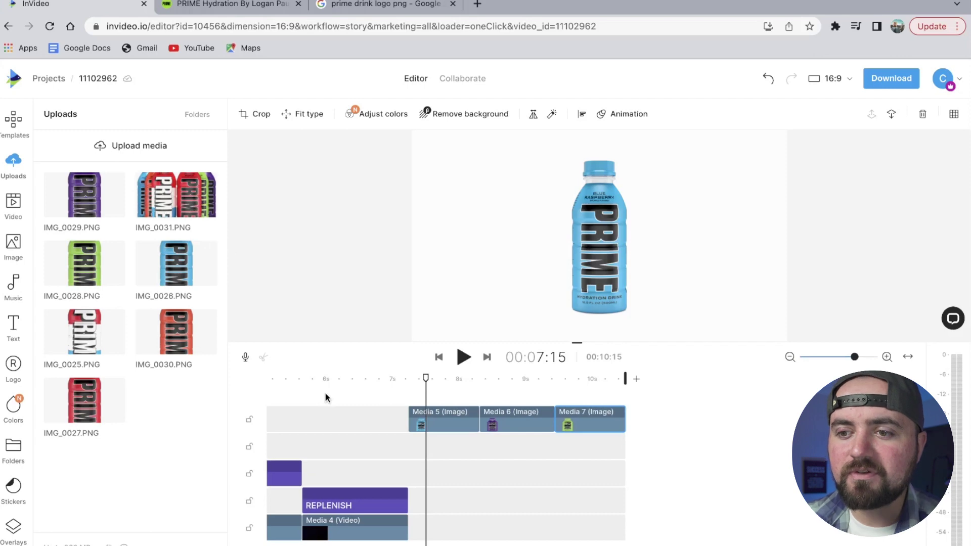
pyautogui.click(426, 424)
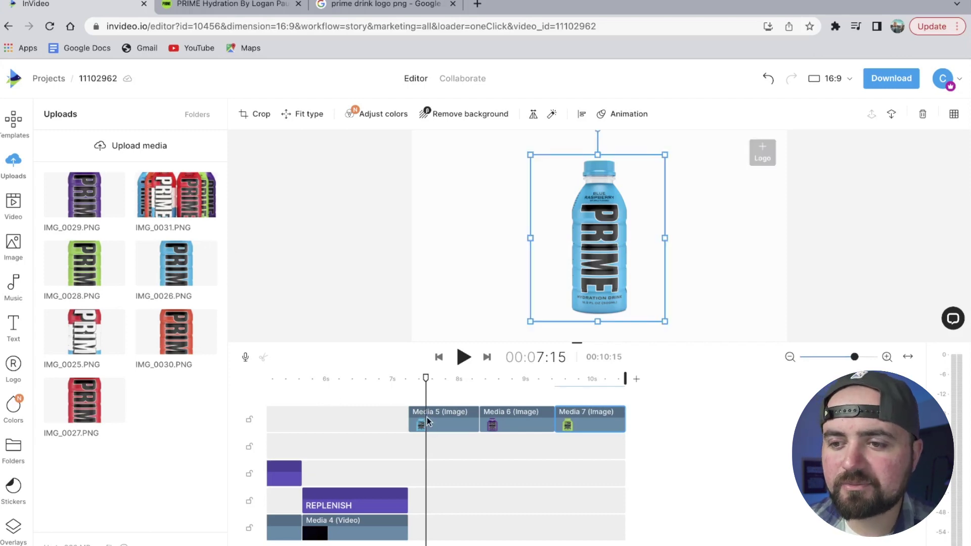
# Step: Give the blue bottle a Bounce In entrance lasting 0.5 seconds
pyautogui.click(625, 116)
pyautogui.click(107, 167)
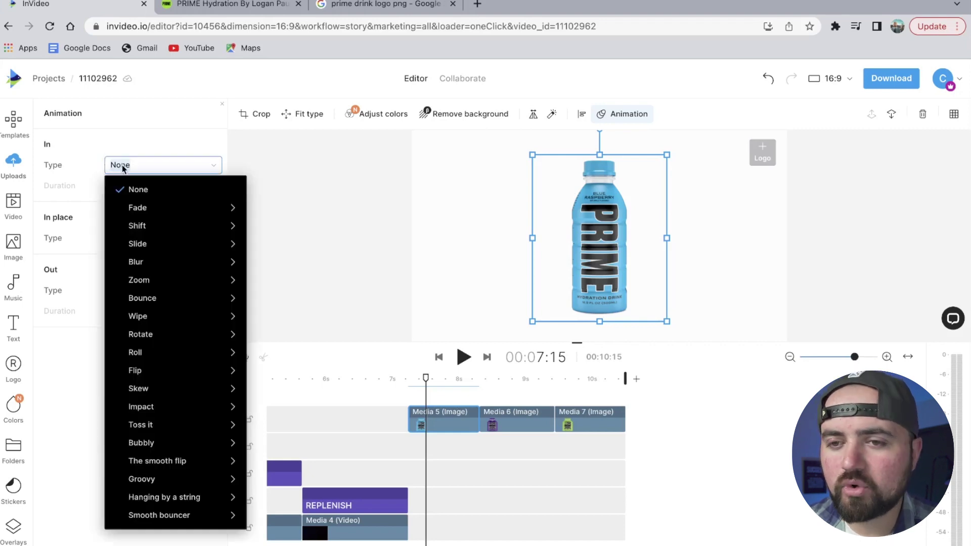
pyautogui.moveTo(218, 298)
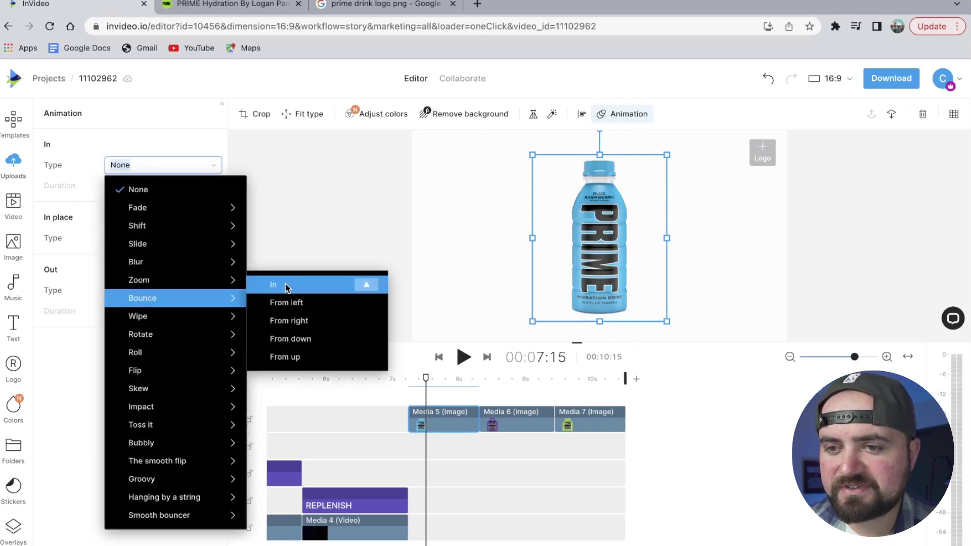
pyautogui.click(286, 286)
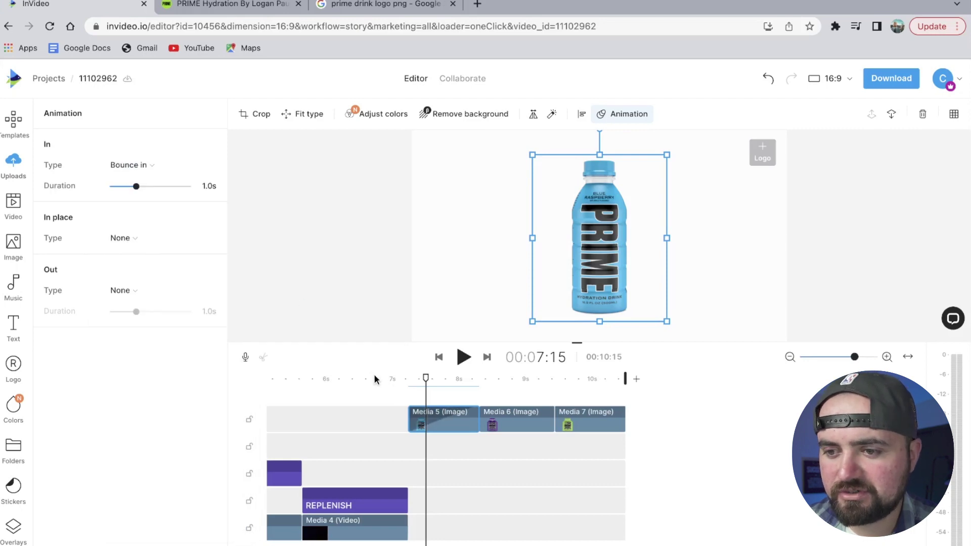
pyautogui.click(406, 385)
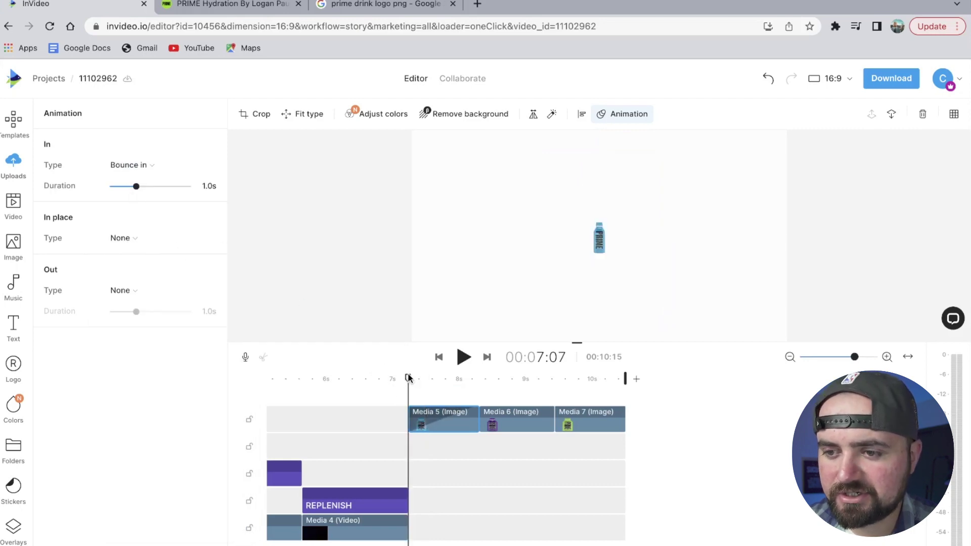
pyautogui.moveTo(136, 187); pyautogui.dragTo(123, 188)
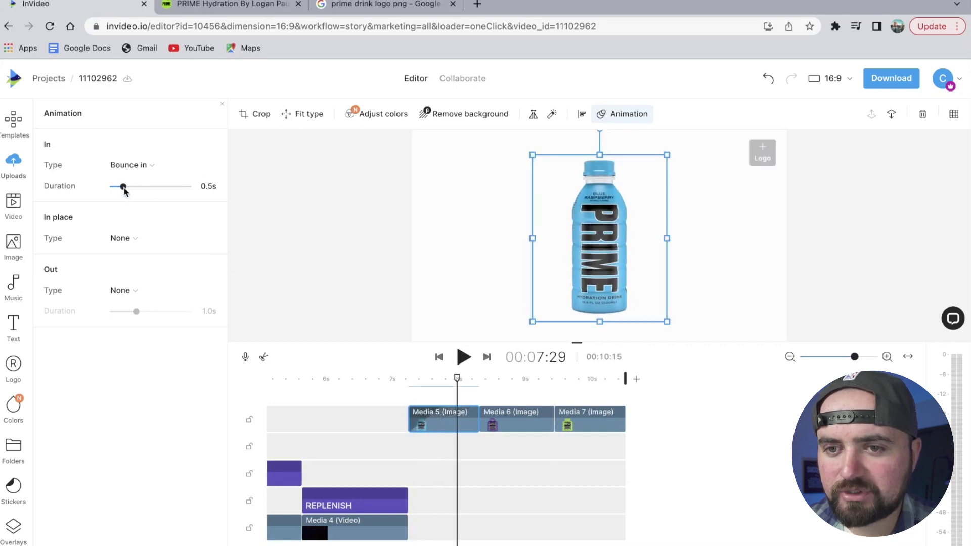
# Step: Set the bottle's exit animation to Bounce Out and preview the bottle sequence
pyautogui.click(134, 293)
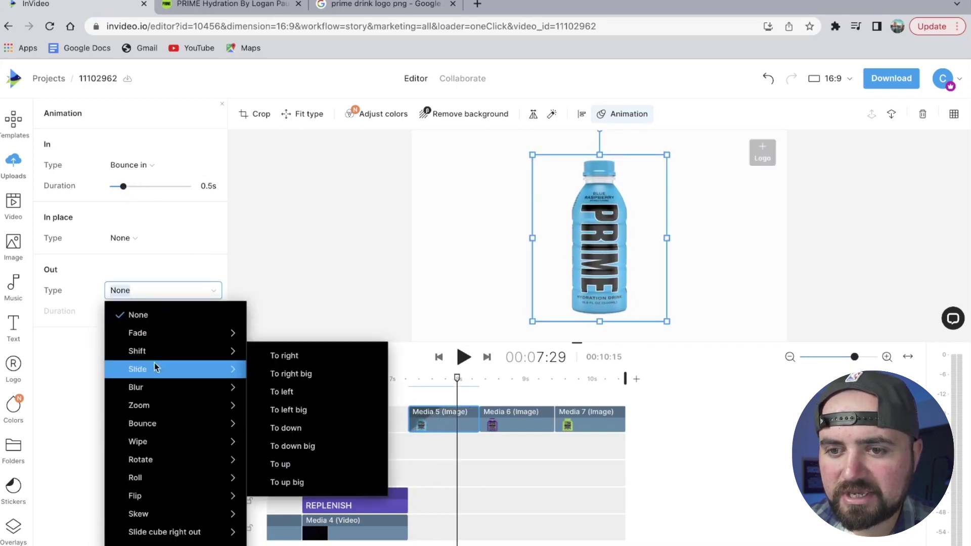
pyautogui.moveTo(167, 415)
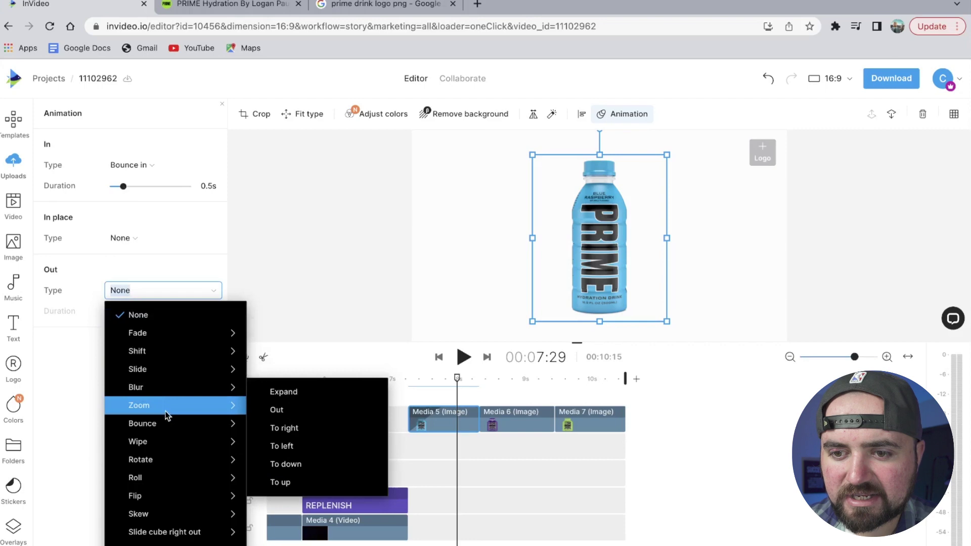
pyautogui.click(281, 409)
pyautogui.click(404, 380)
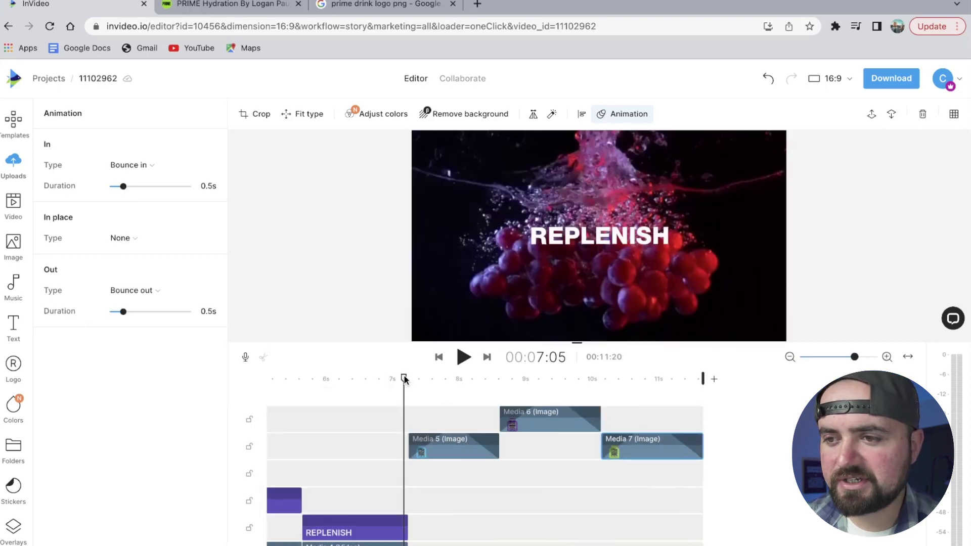
pyautogui.press('space')
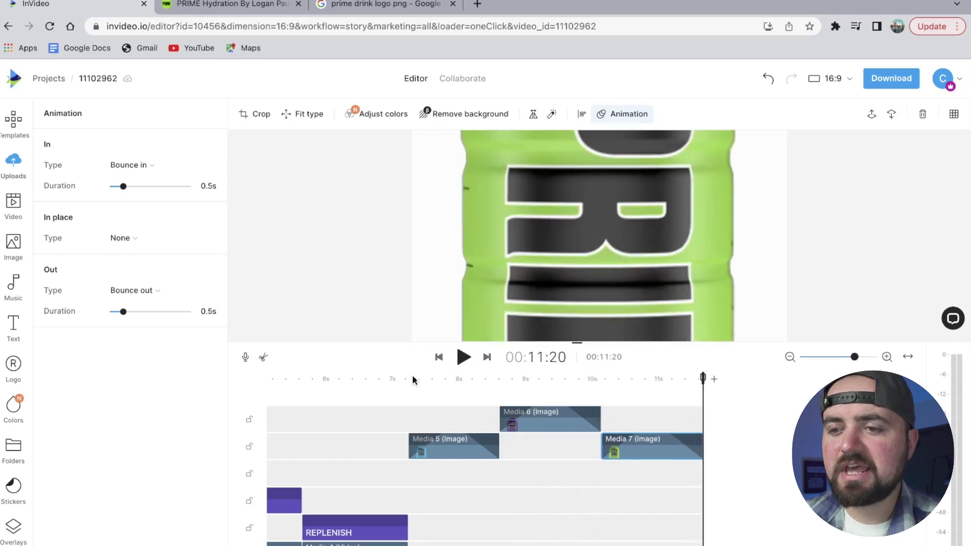
pyautogui.press('Escape')
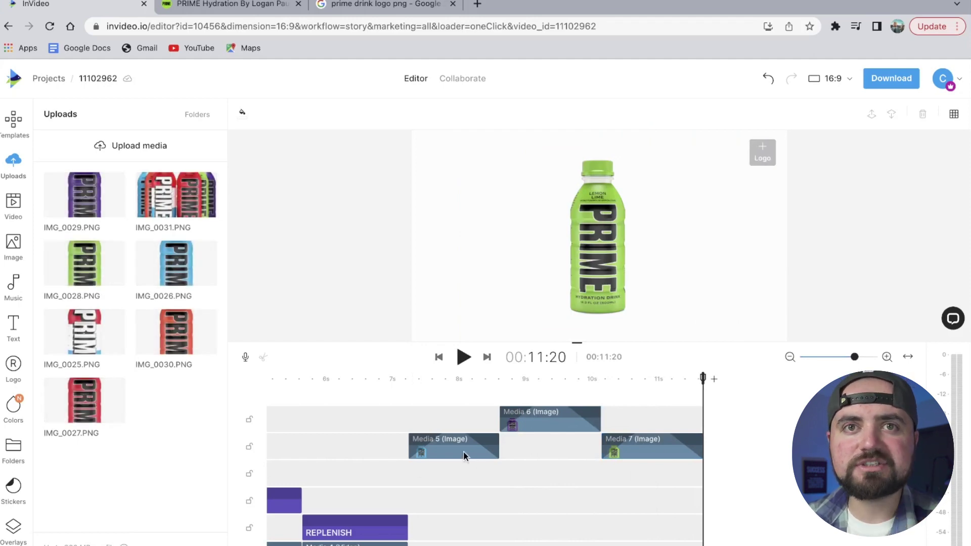
# Step: Add a Game Over style RASPBERRY title just after the blue bottle's start
pyautogui.click(409, 379)
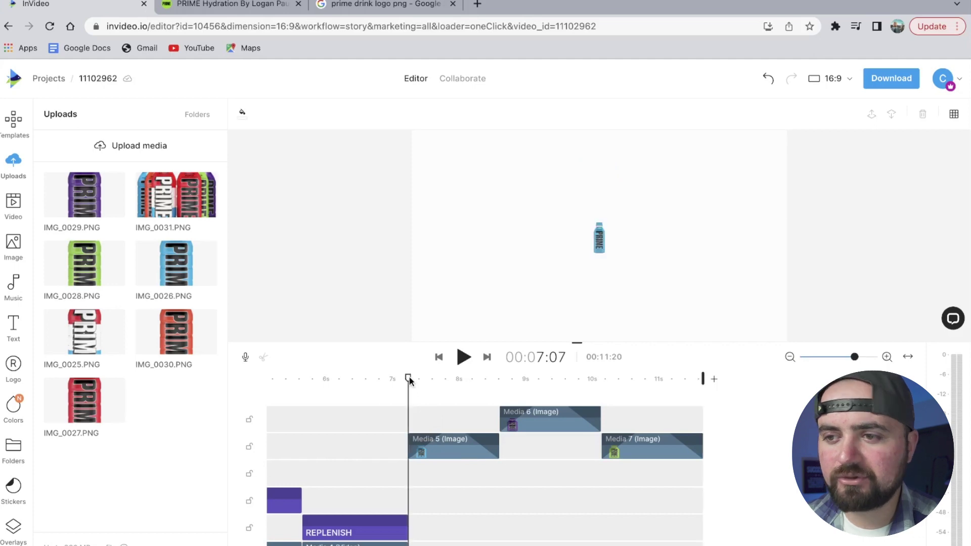
pyautogui.moveTo(410, 381); pyautogui.dragTo(417, 379)
pyautogui.click(13, 326)
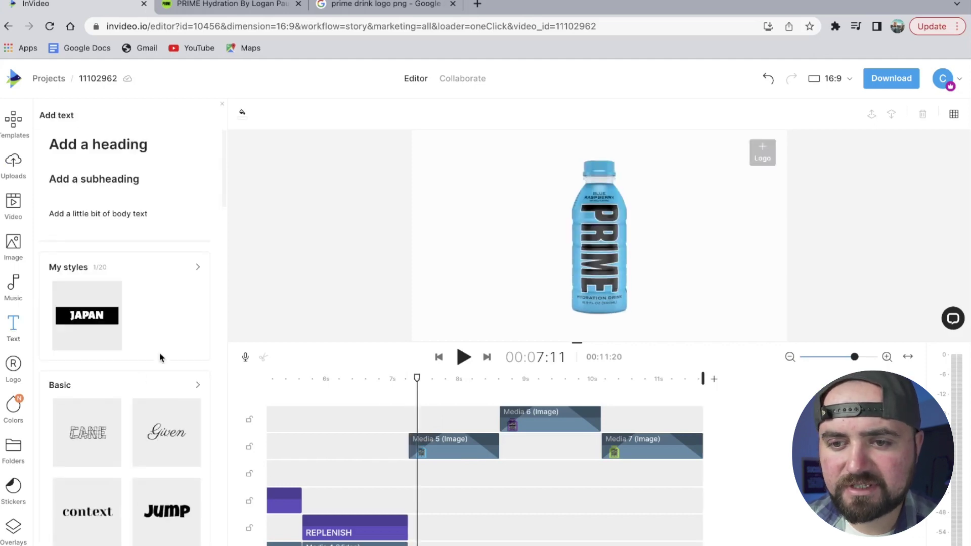
pyautogui.click(198, 385)
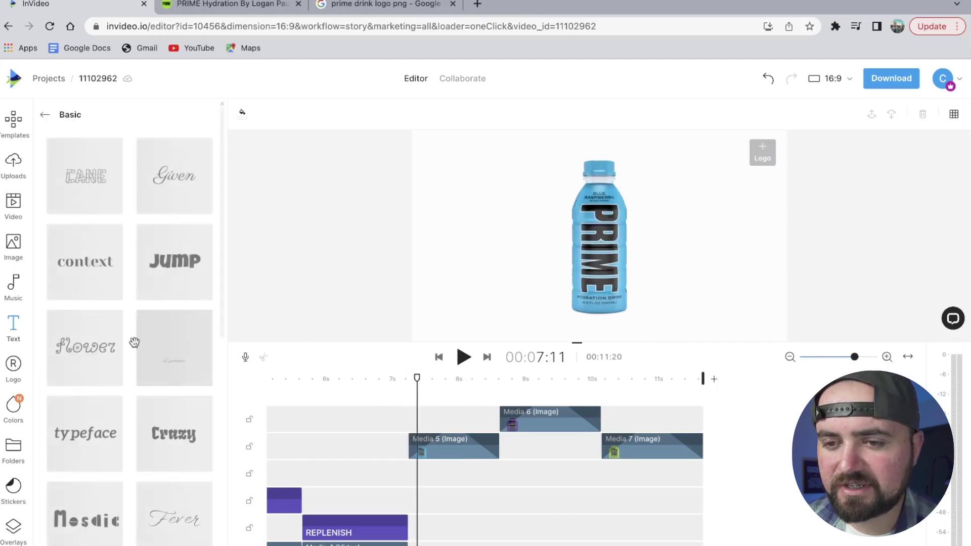
pyautogui.scroll(-10, 207, 313)
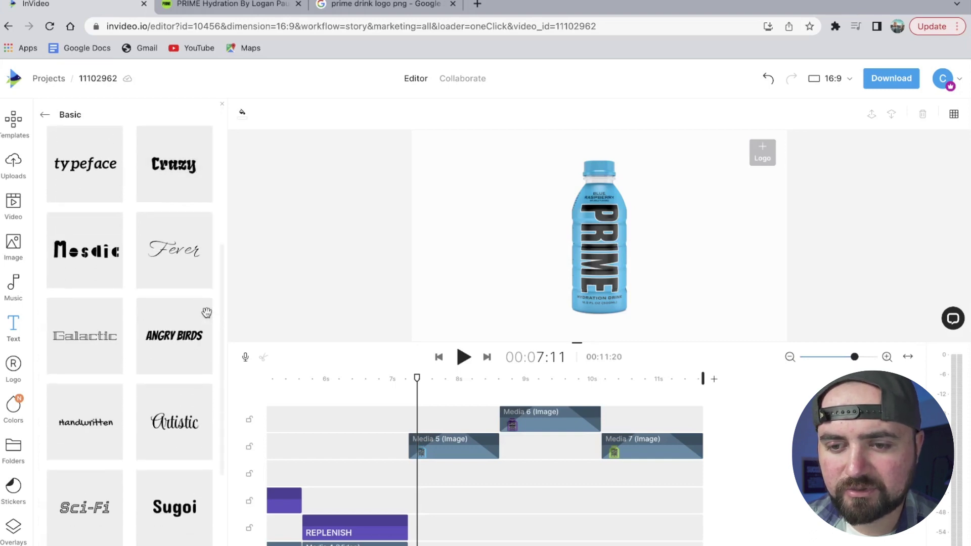
pyautogui.scroll(-10, 207, 312)
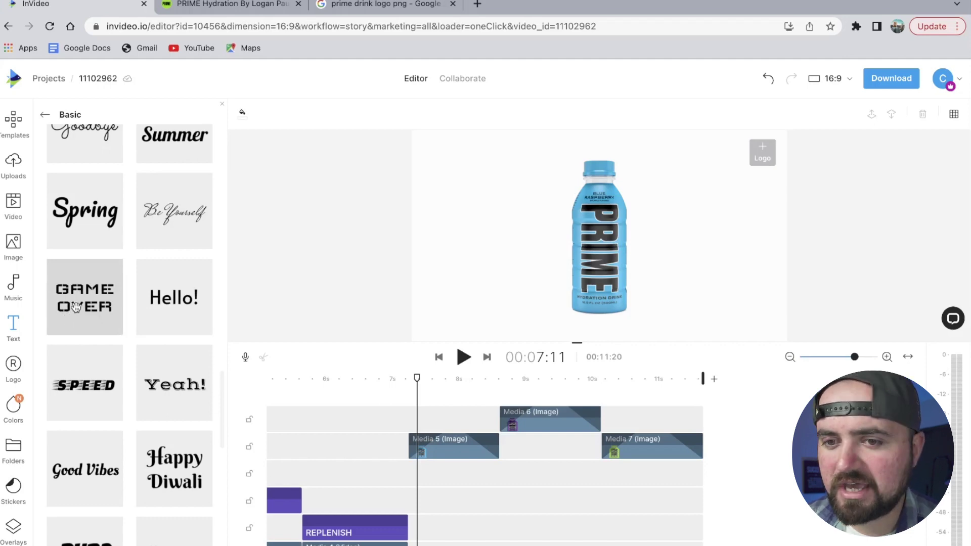
pyautogui.click(76, 307)
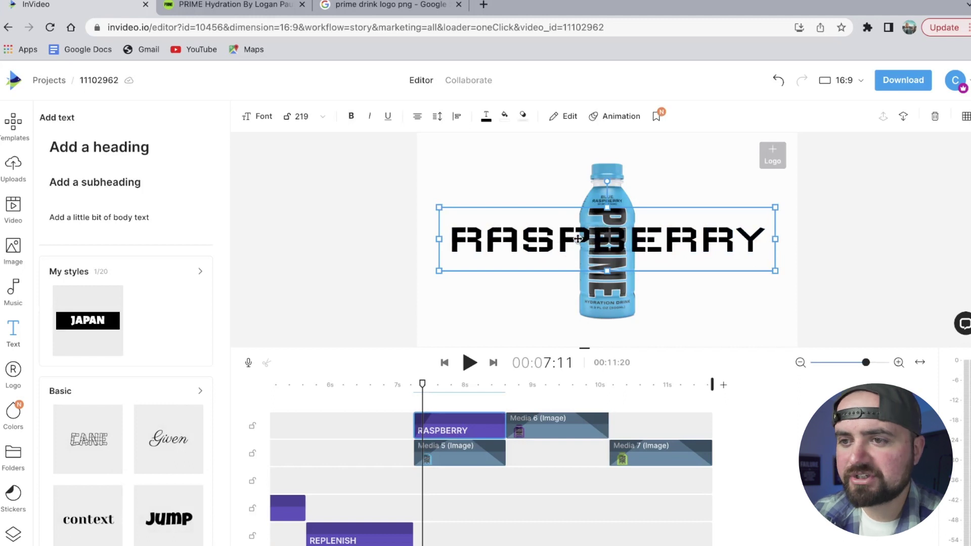
# Step: Set the RASPBERRY text colour to cyan #0EC3E9
pyautogui.click(486, 115)
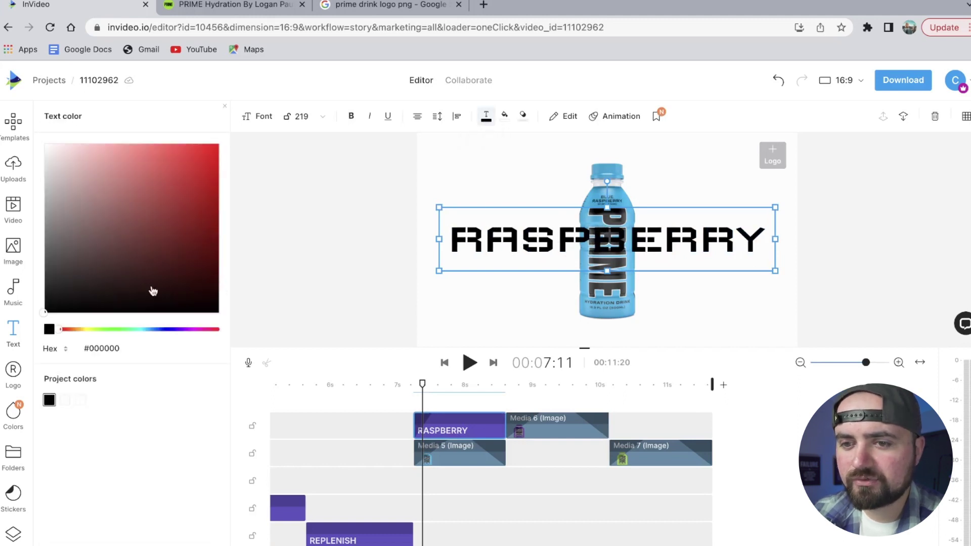
pyautogui.moveTo(89, 329); pyautogui.dragTo(143, 330)
pyautogui.click(208, 157)
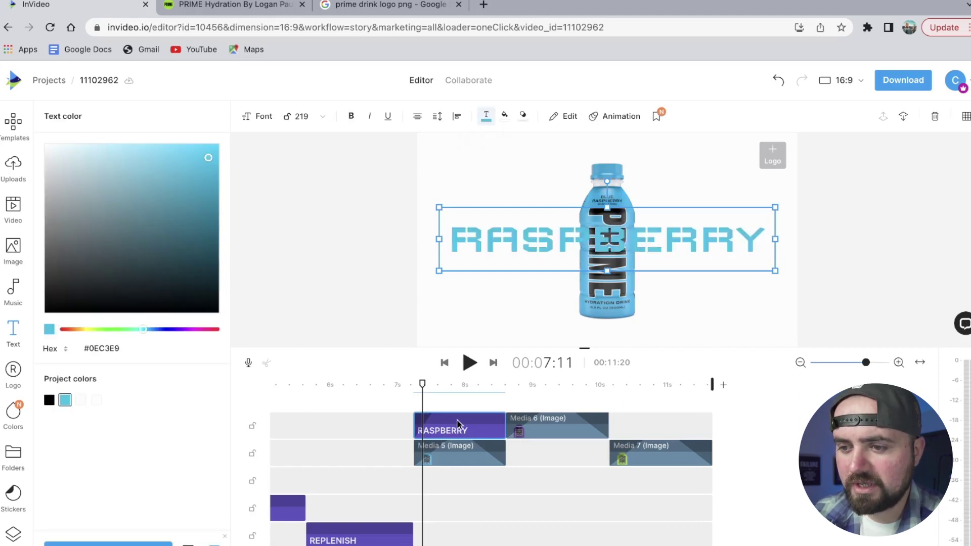
# Step: Move the RASPBERRY clip below the bottle track and play back to confirm it sits behind
pyautogui.moveTo(458, 424); pyautogui.dragTo(453, 472)
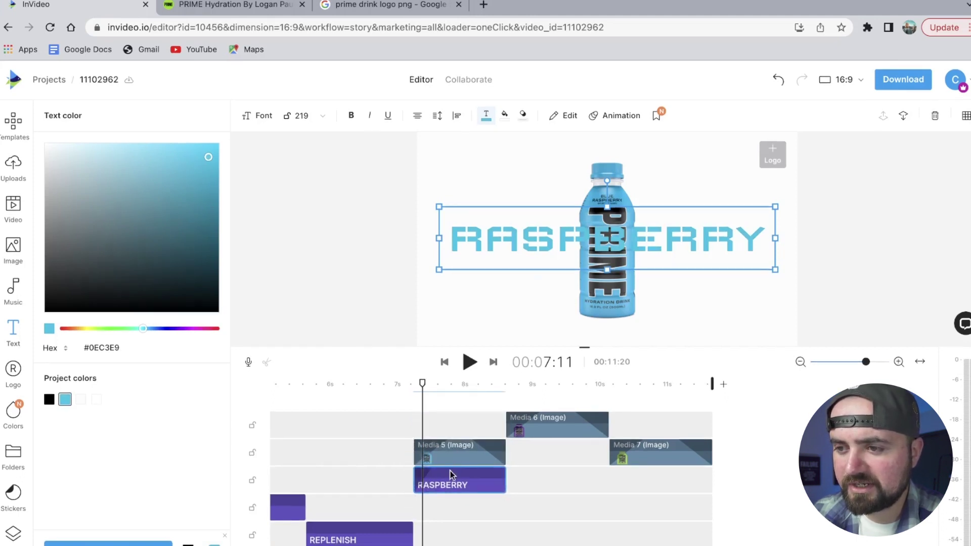
pyautogui.click(444, 424)
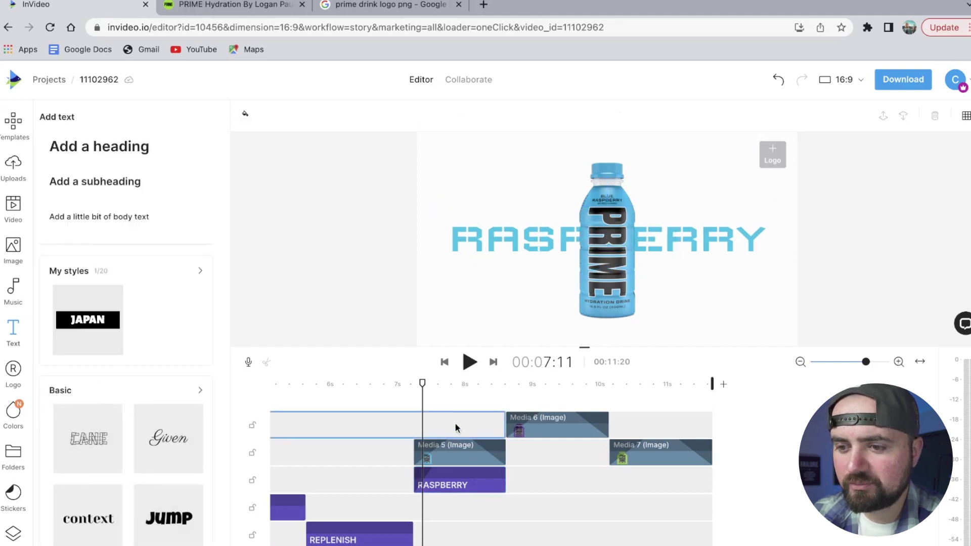
pyautogui.click(457, 487)
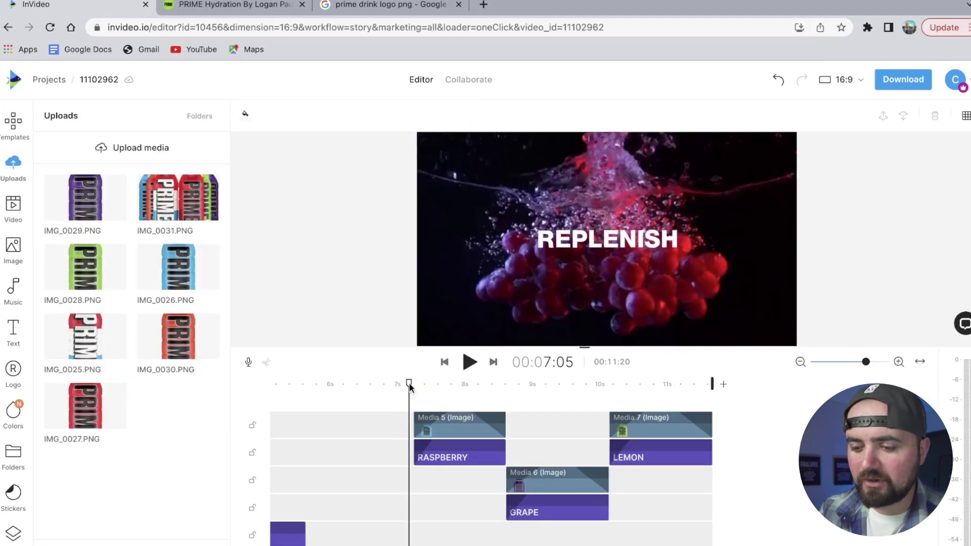
pyautogui.press('space')
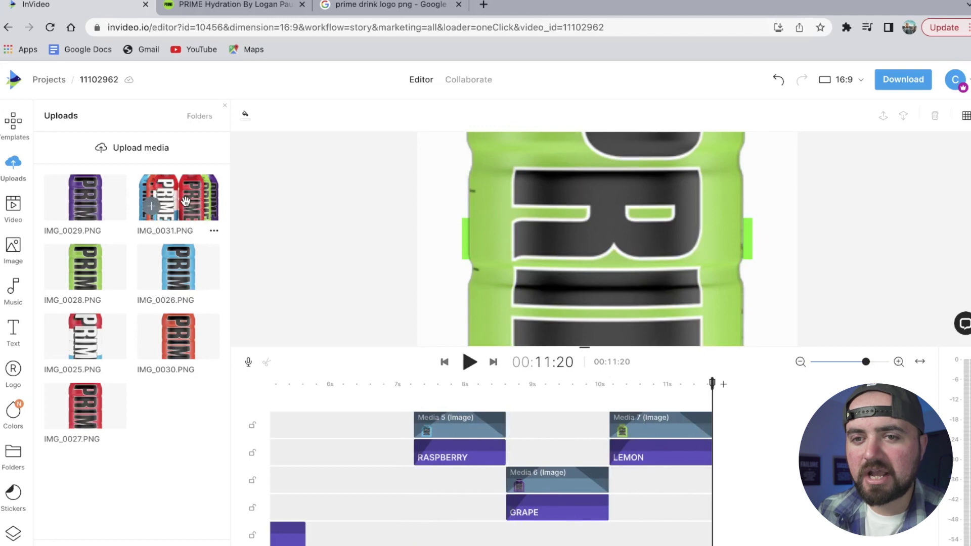
pyautogui.click(12, 221)
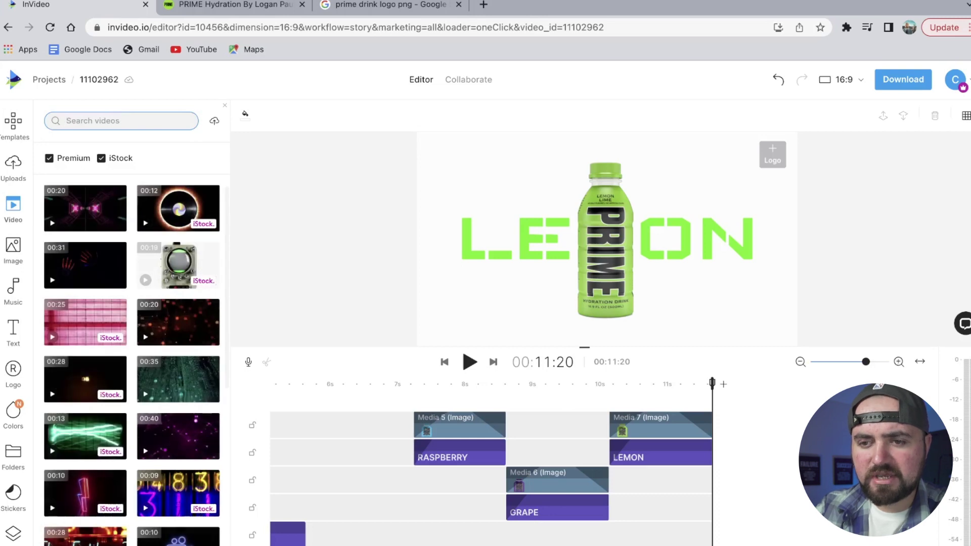
# Step: Search 'neon tubes' and add the 16-second neon tubes clip after the LEMON bottle
pyautogui.write('neon tubes')
pyautogui.press('Return')
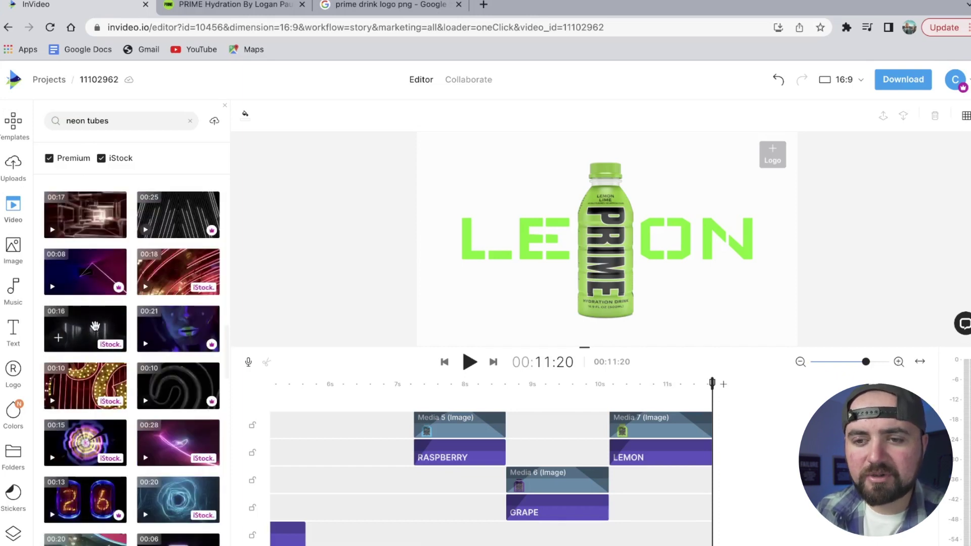
pyautogui.click(59, 336)
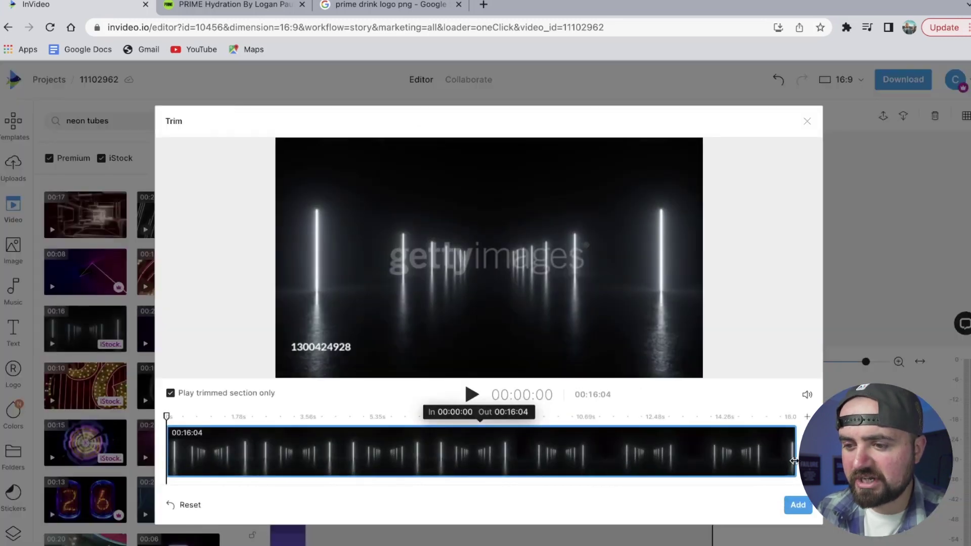
pyautogui.click(799, 505)
# Step: Add the uploaded IMG_0031 bottle lineup image over the neon-tube clip and review its entrance animations
pyautogui.click(14, 161)
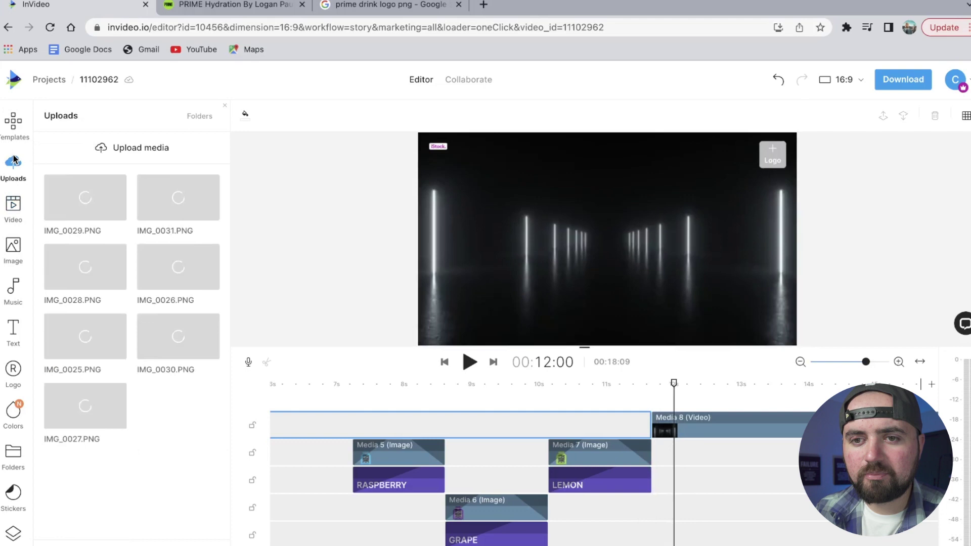
pyautogui.click(175, 194)
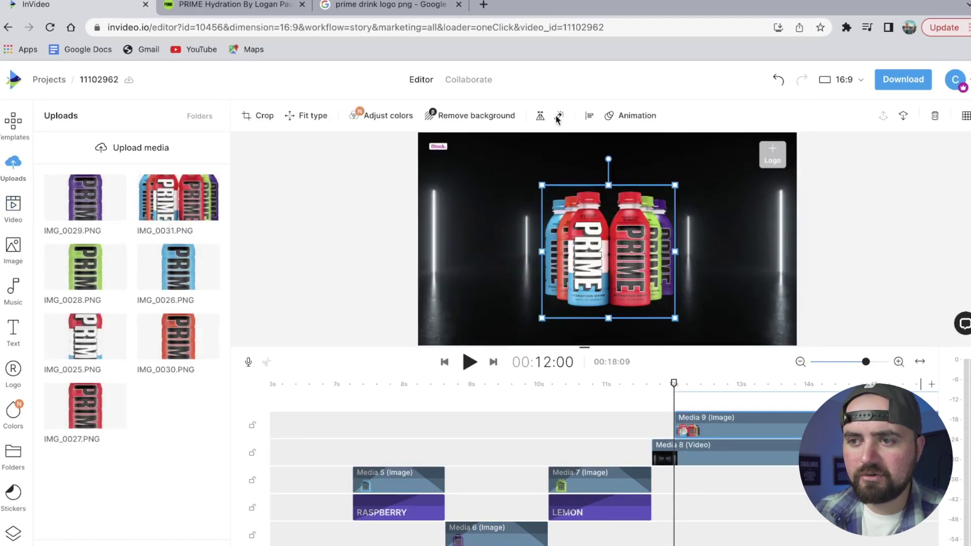
pyautogui.click(630, 116)
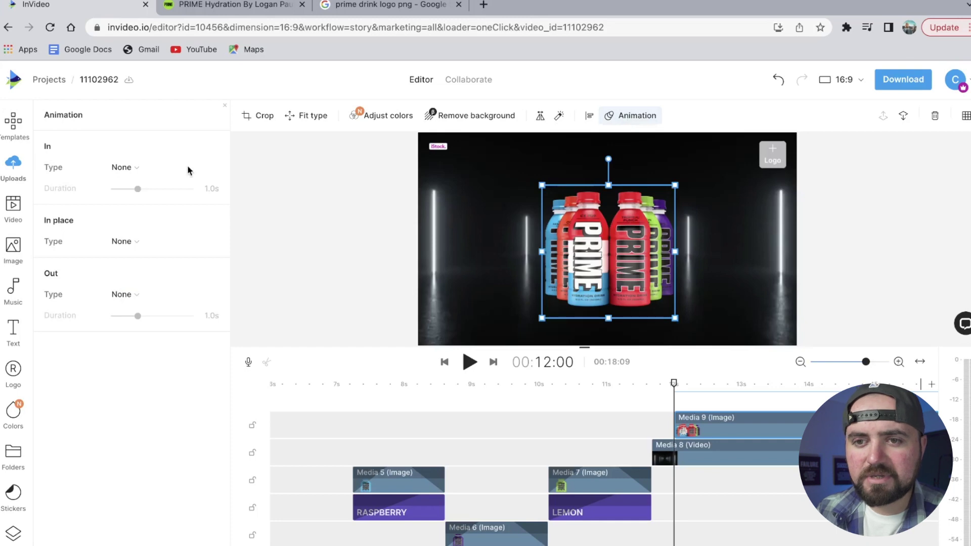
pyautogui.click(130, 168)
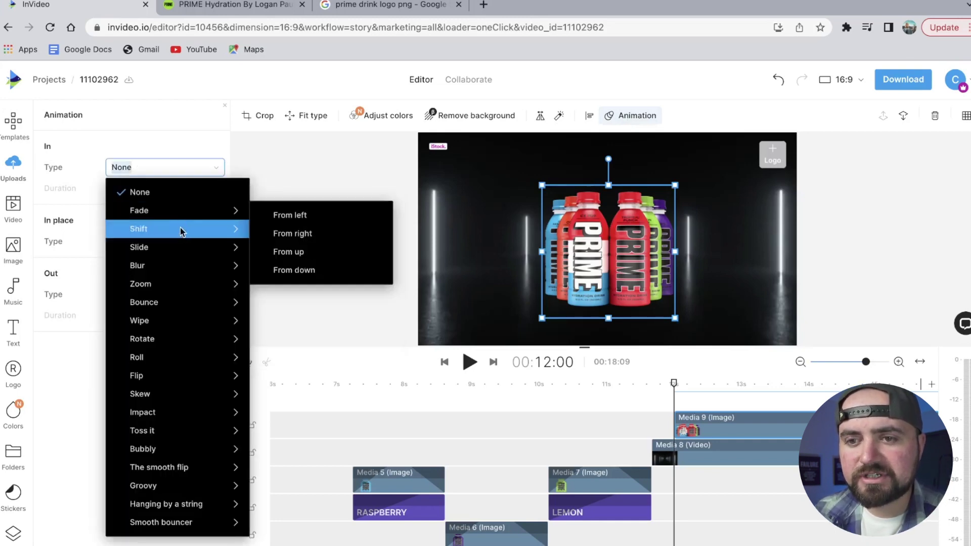
# Step: Preview the ending from about 11 seconds with the bottle image in place
pyautogui.click(645, 377)
pyautogui.press('space')
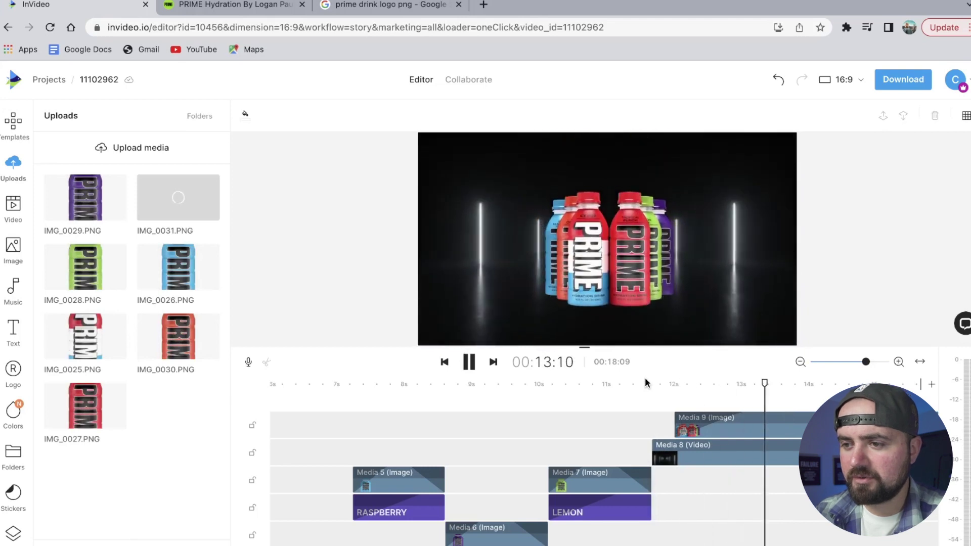
pyautogui.press('space')
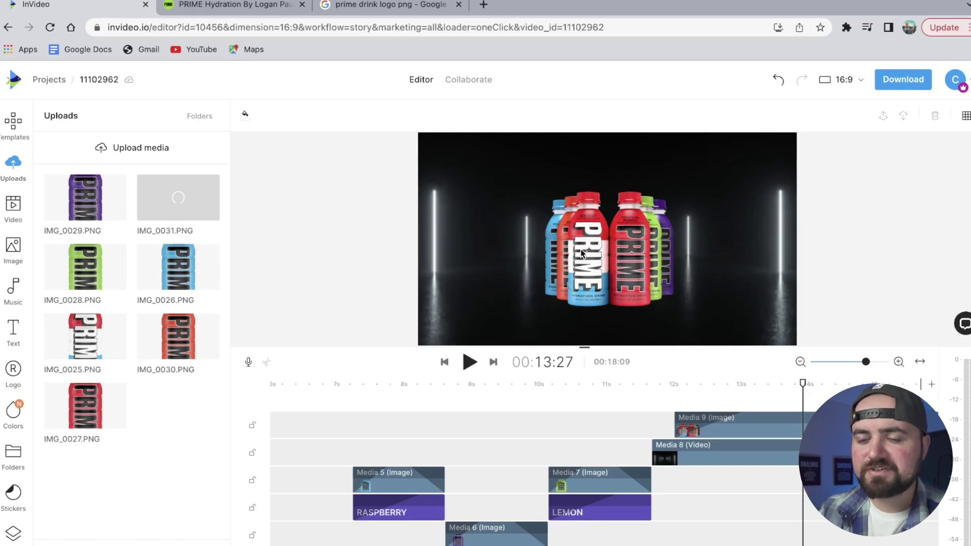
# Step: Search stock videos for 'splash' and add a splash clip to the timeline
pyautogui.click(14, 207)
pyautogui.click(119, 121)
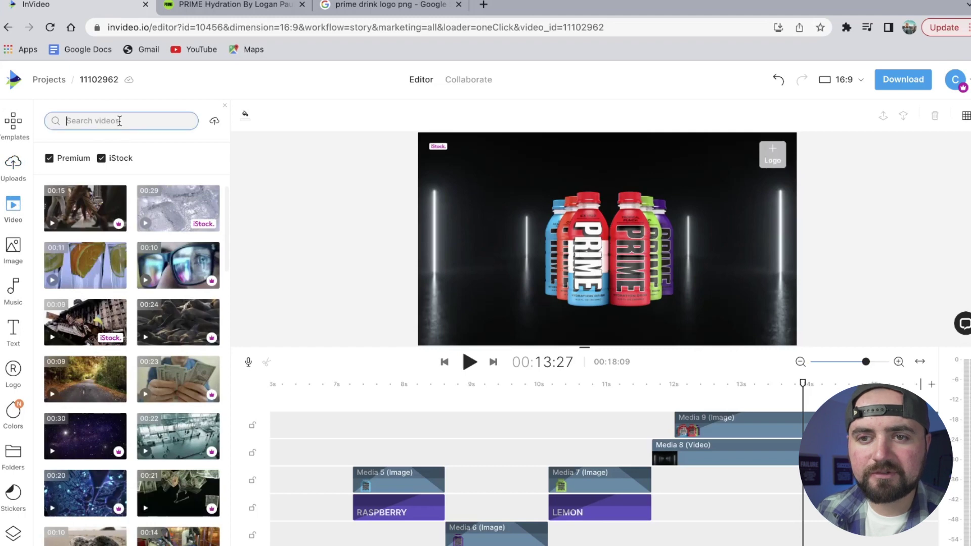
pyautogui.write('spls')
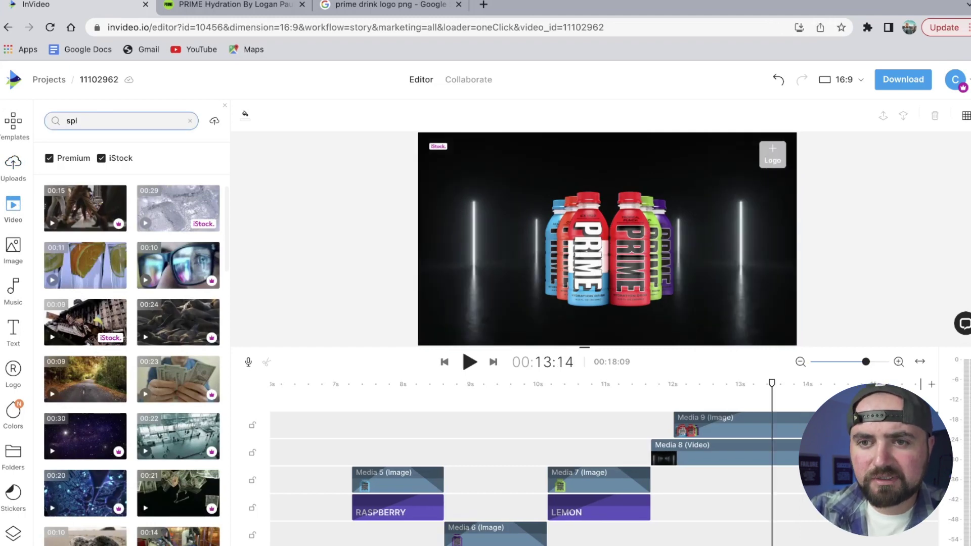
pyautogui.write('sh')
pyautogui.press('Return')
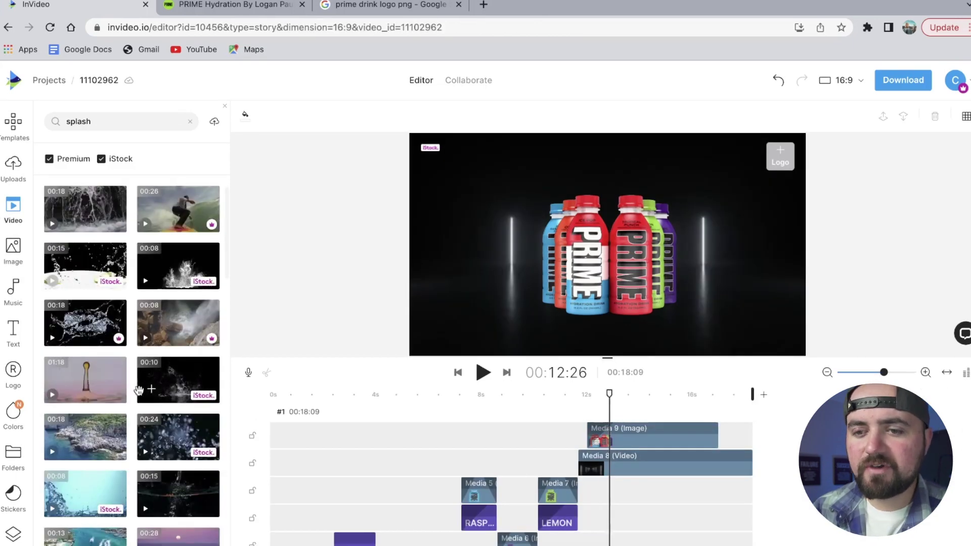
pyautogui.click(154, 393)
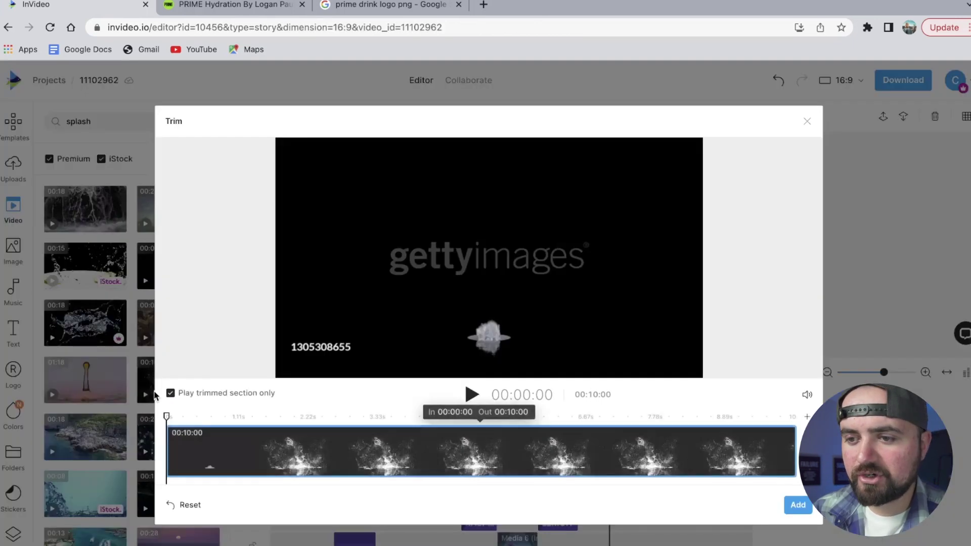
pyautogui.click(799, 505)
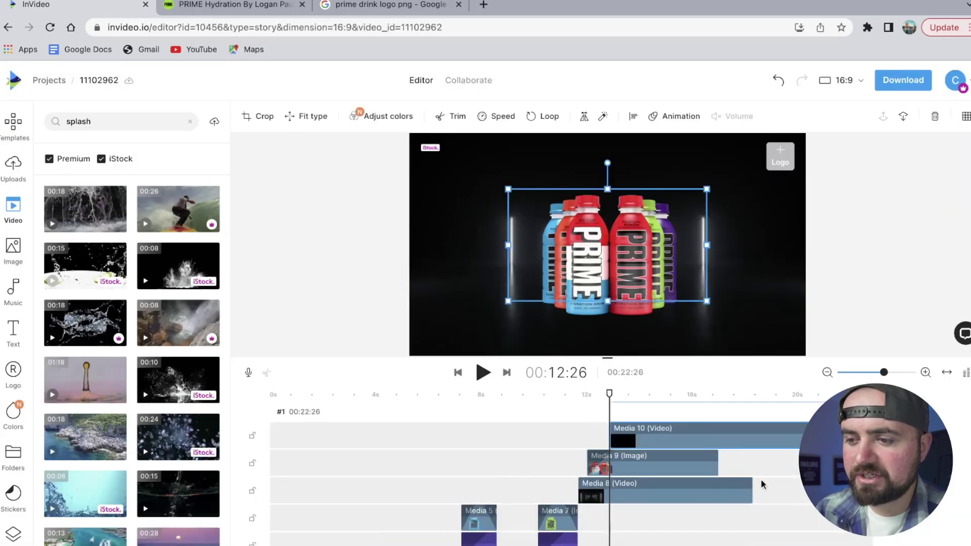
# Step: Place the splash clip below the bottle image layer, then enlarge and centre it under the bottles
pyautogui.moveTo(682, 437); pyautogui.dragTo(665, 465)
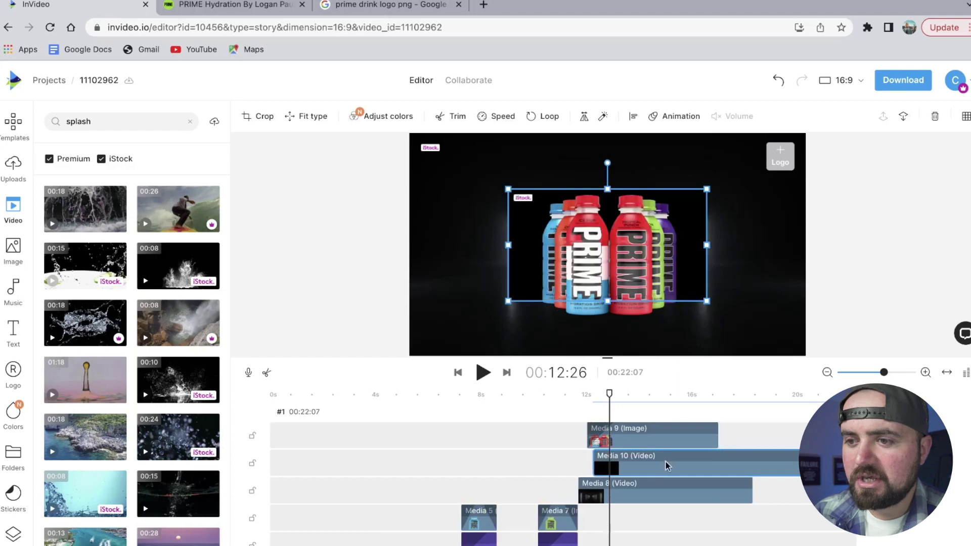
pyautogui.click(501, 313)
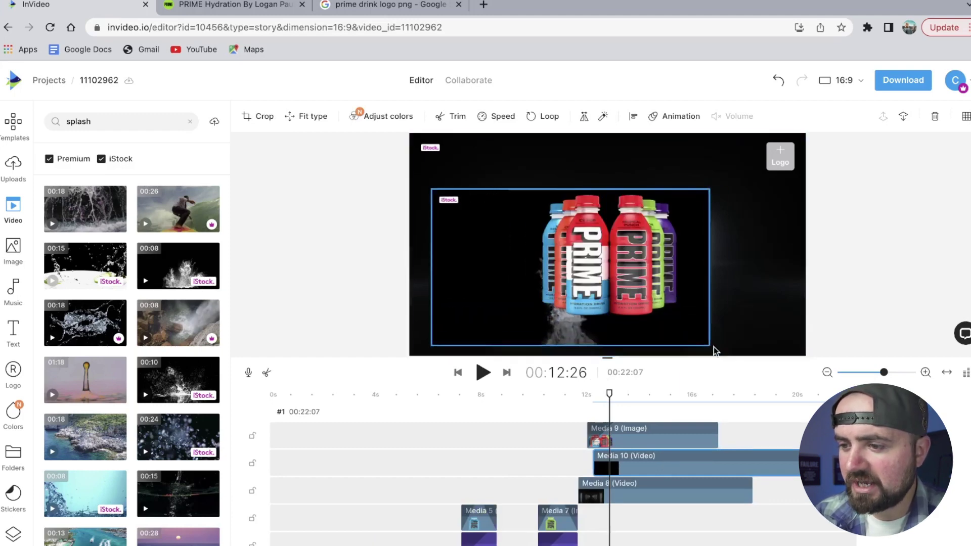
pyautogui.moveTo(709, 345); pyautogui.dragTo(726, 353)
pyautogui.moveTo(658, 334); pyautogui.dragTo(689, 335)
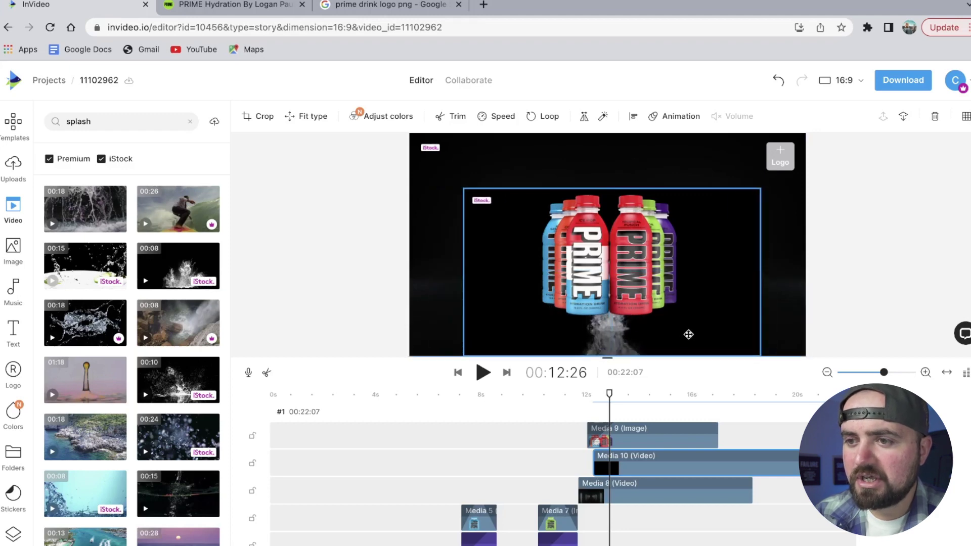
# Step: Blend the splash clip in Screen mode and raise it so it bursts above the bottles
pyautogui.click(602, 117)
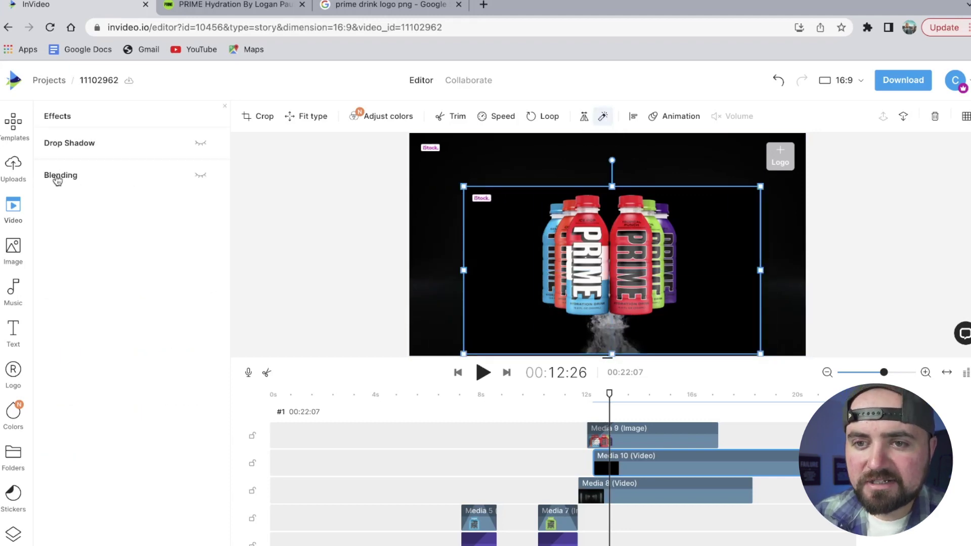
pyautogui.click(200, 175)
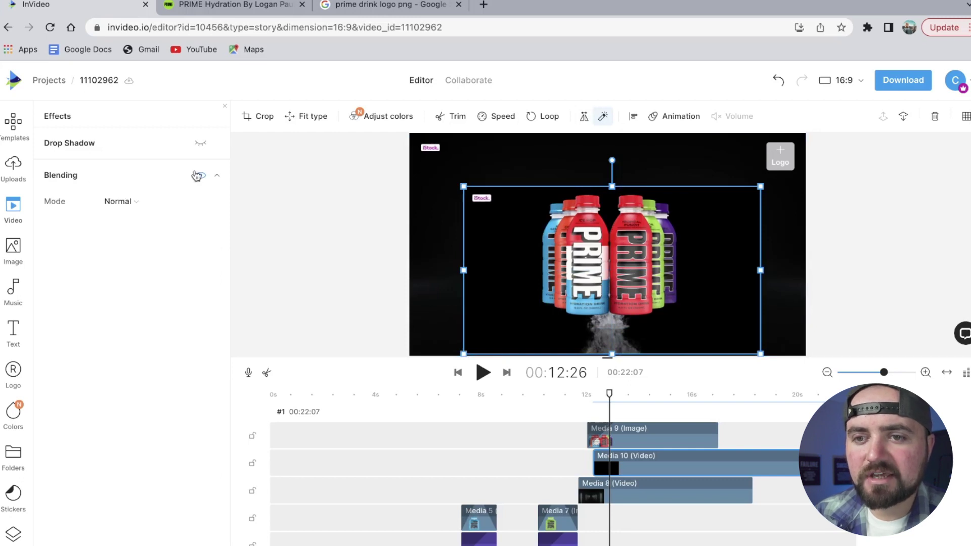
pyautogui.click(117, 203)
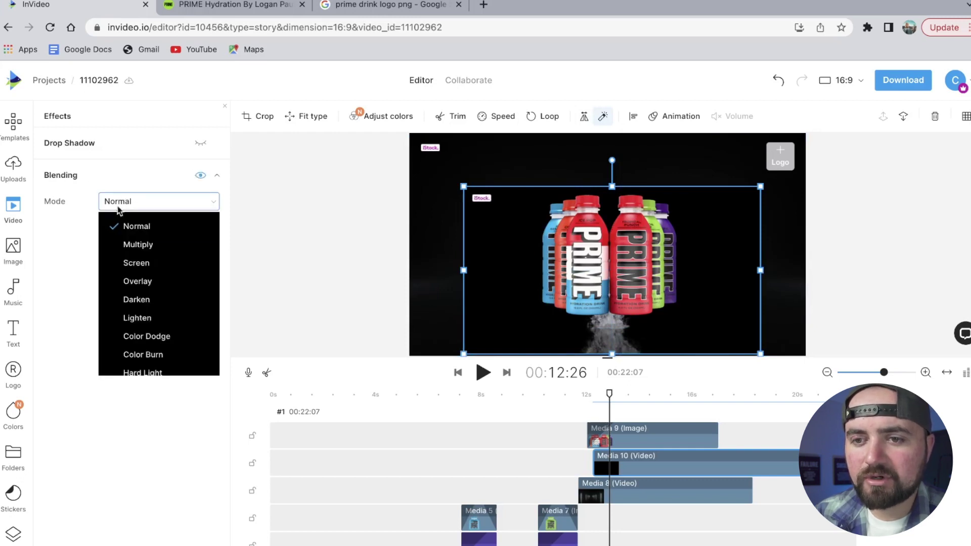
pyautogui.click(137, 263)
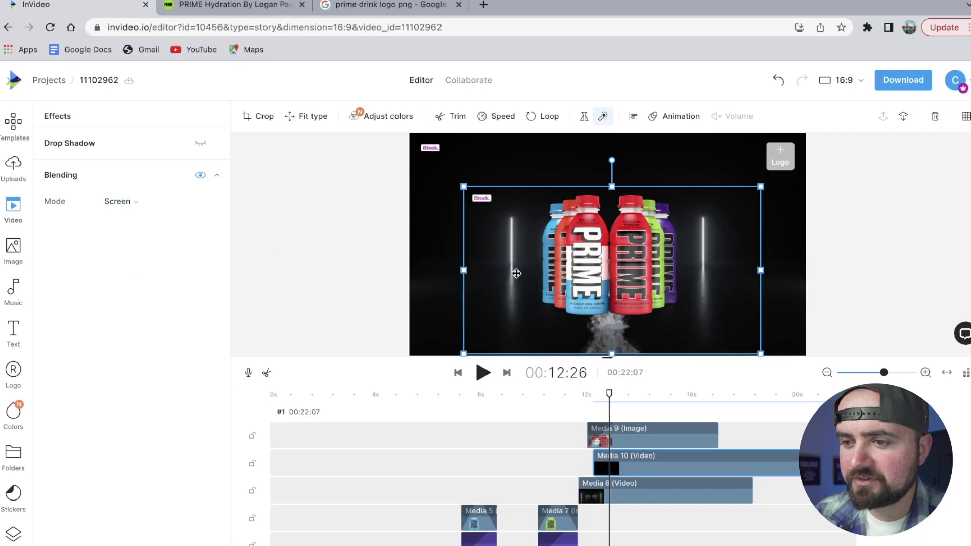
pyautogui.click(616, 394)
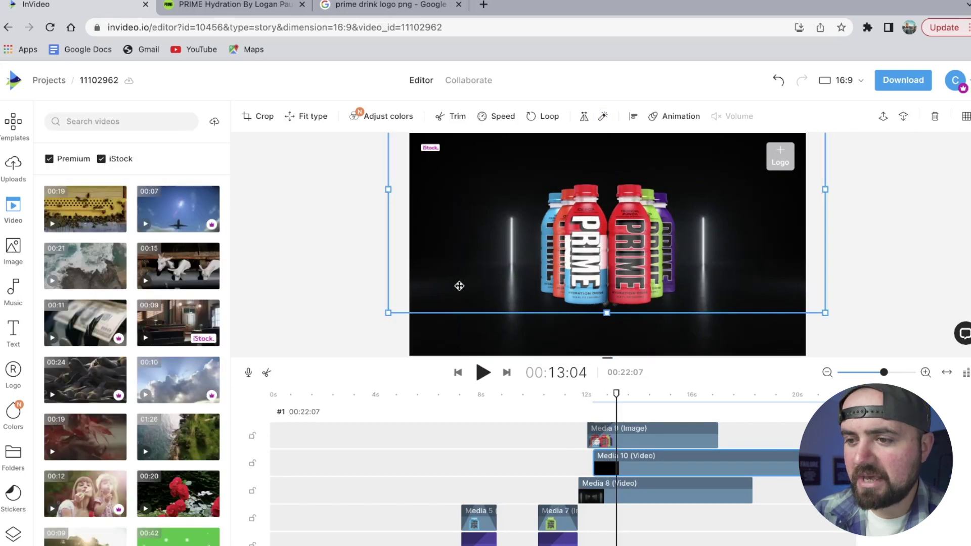
pyautogui.moveTo(457, 284); pyautogui.dragTo(458, 254)
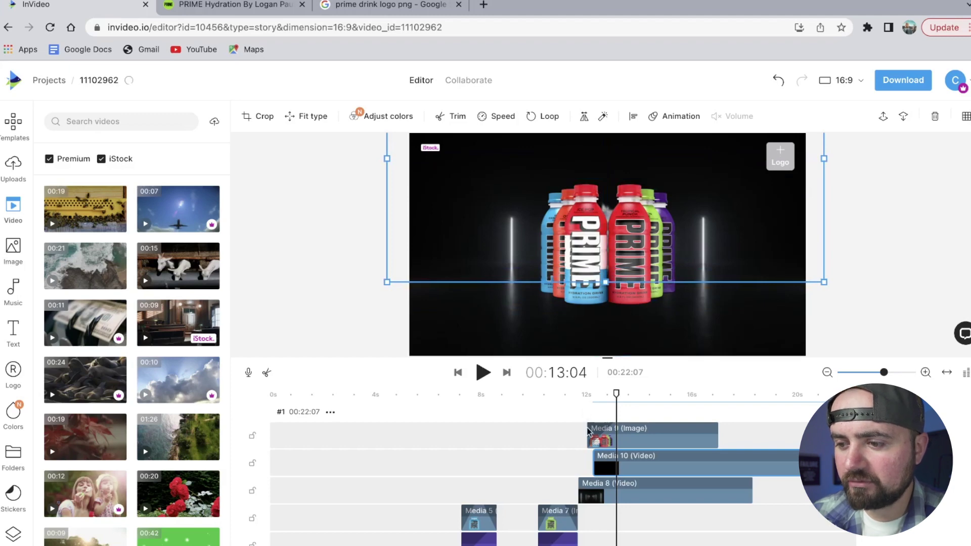
pyautogui.moveTo(592, 394); pyautogui.dragTo(610, 394)
# Step: Duplicate the splash clip and return the preview to about 11 seconds
pyautogui.rightClick(631, 463)
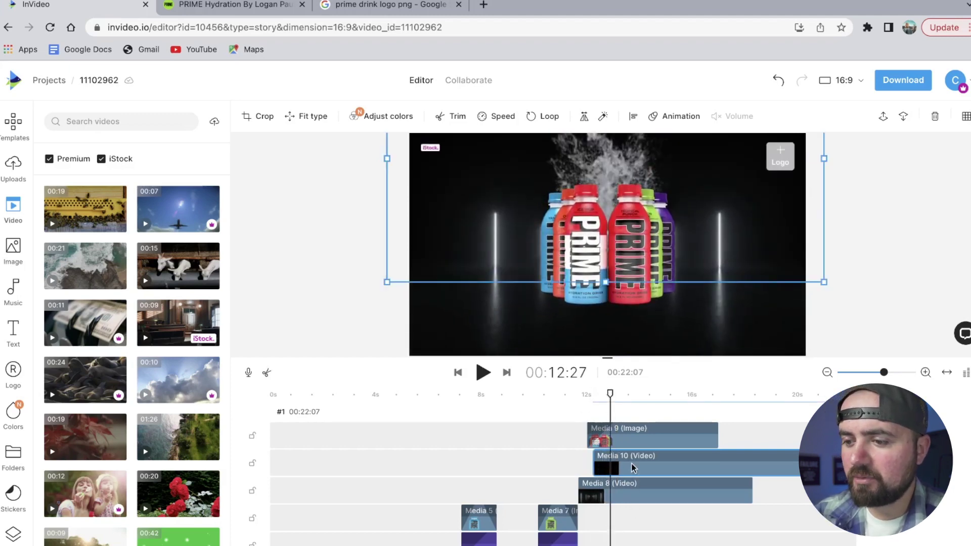
pyautogui.click(667, 377)
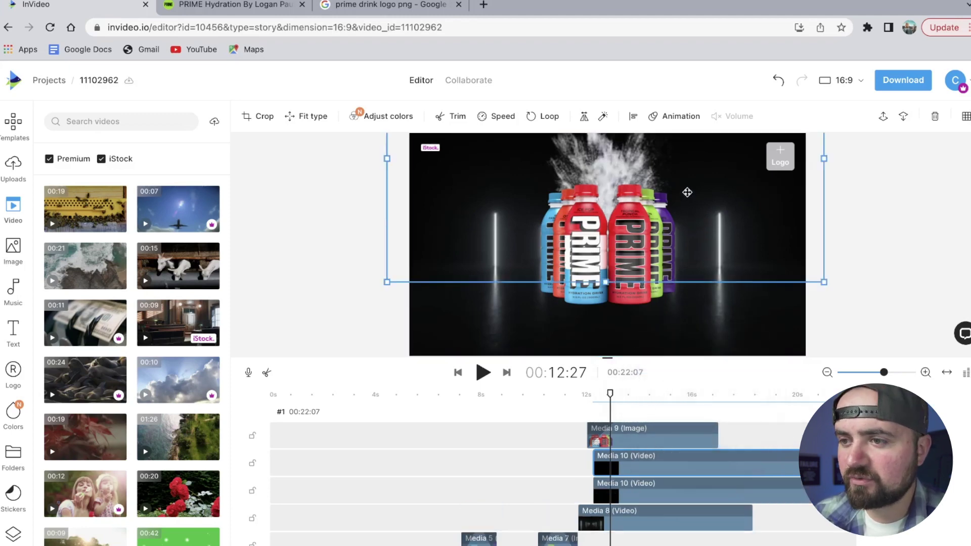
pyautogui.click(578, 393)
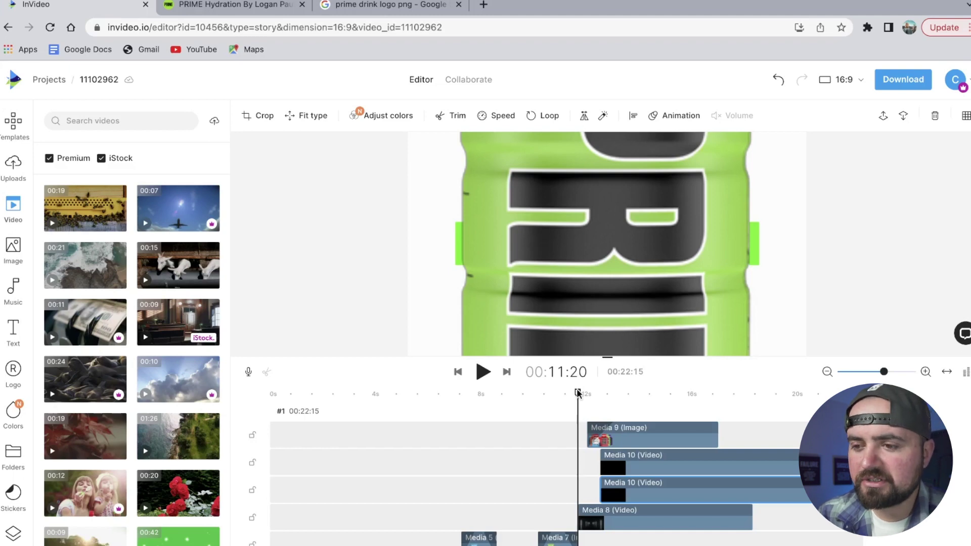
# Step: Search stock videos for 'glitch' and add a glitch clip to the end of the timeline
pyautogui.press('space')
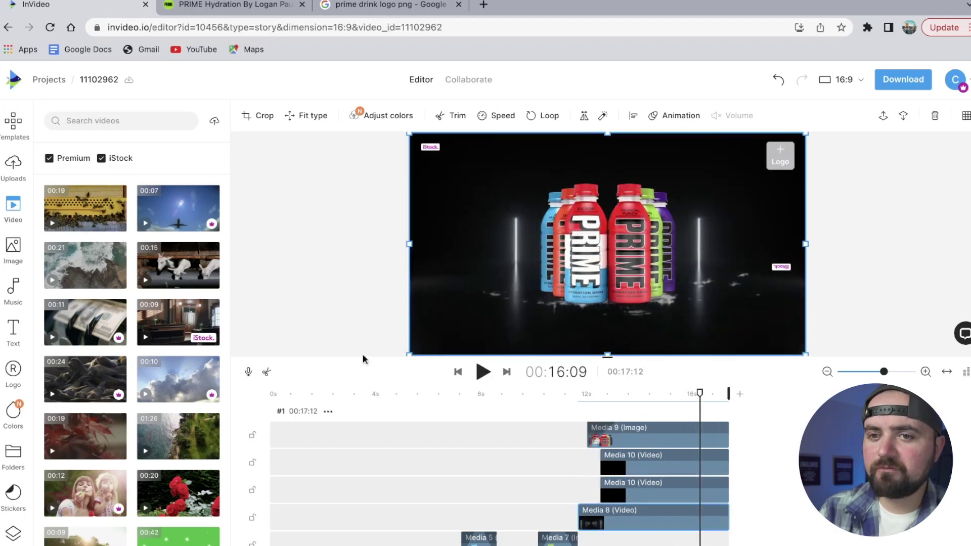
pyautogui.click(170, 117)
pyautogui.write('glitch')
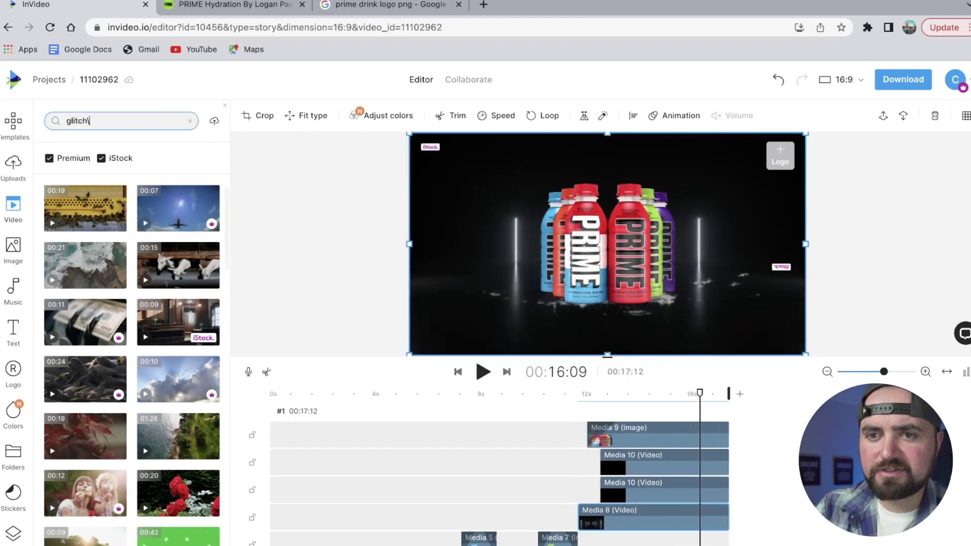
pyautogui.press('Return')
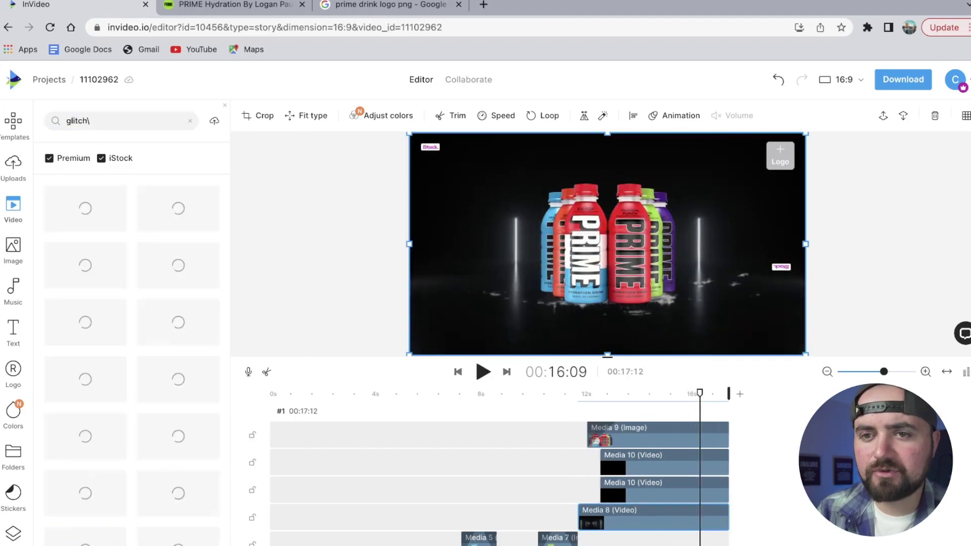
pyautogui.click(64, 405)
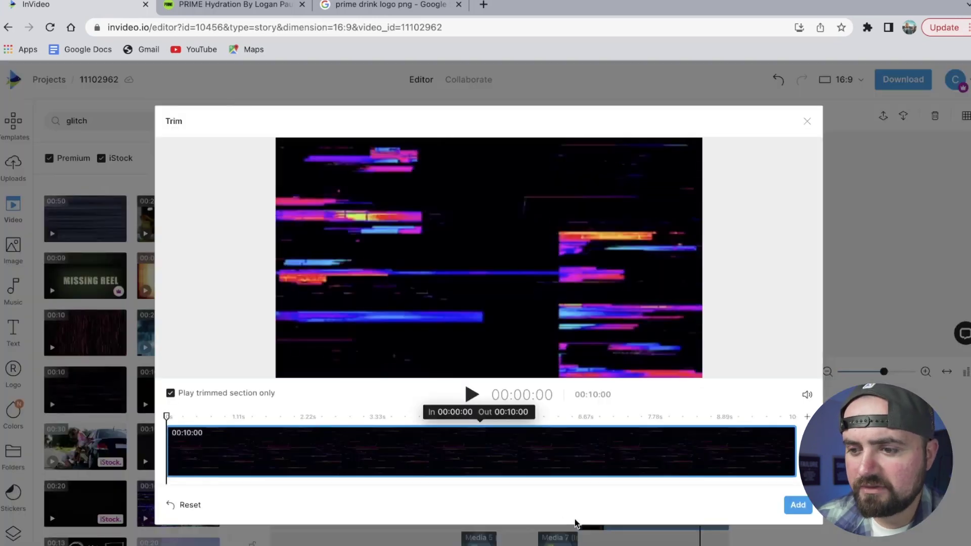
pyautogui.click(799, 505)
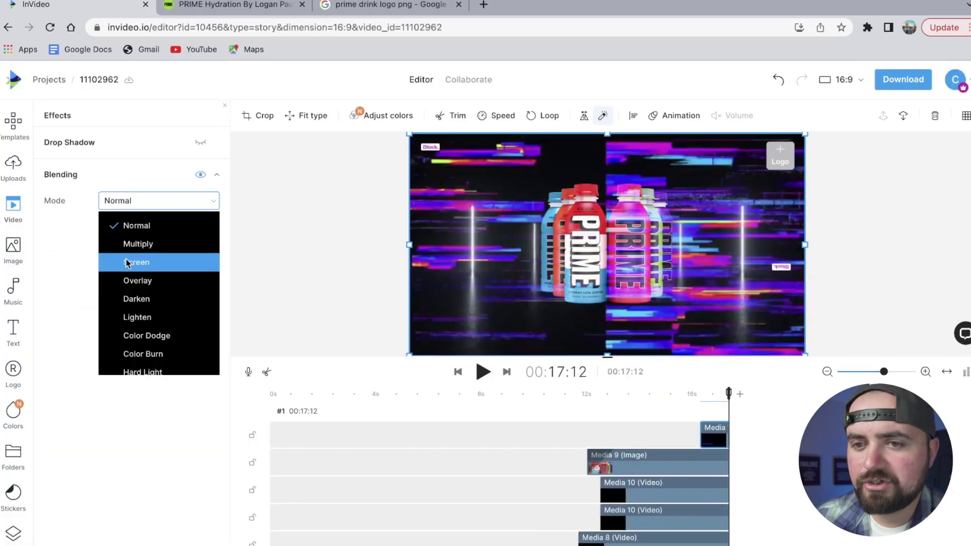
# Step: Set the glitch clip to Screen blending, preview from 15 seconds, and nudge the credit line
pyautogui.click(128, 265)
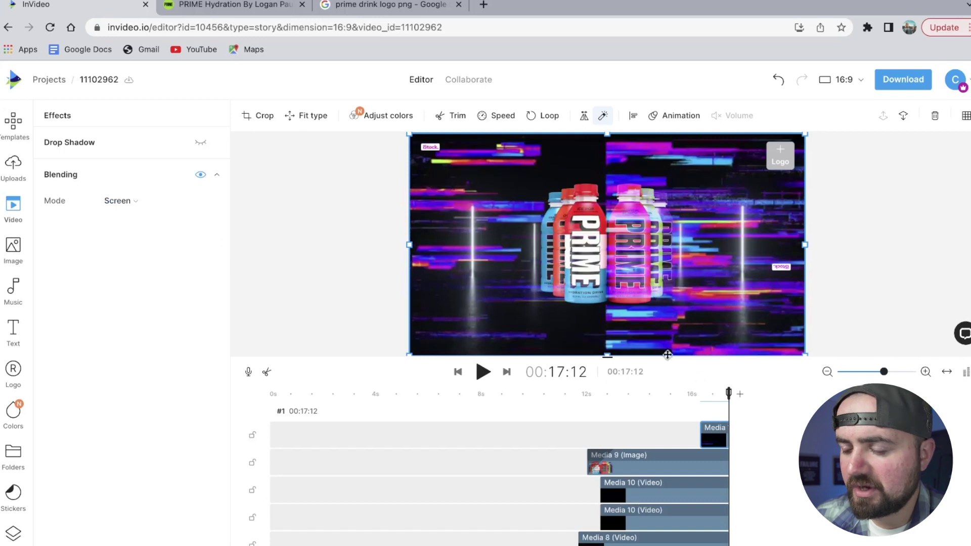
pyautogui.click(676, 393)
pyautogui.press('space')
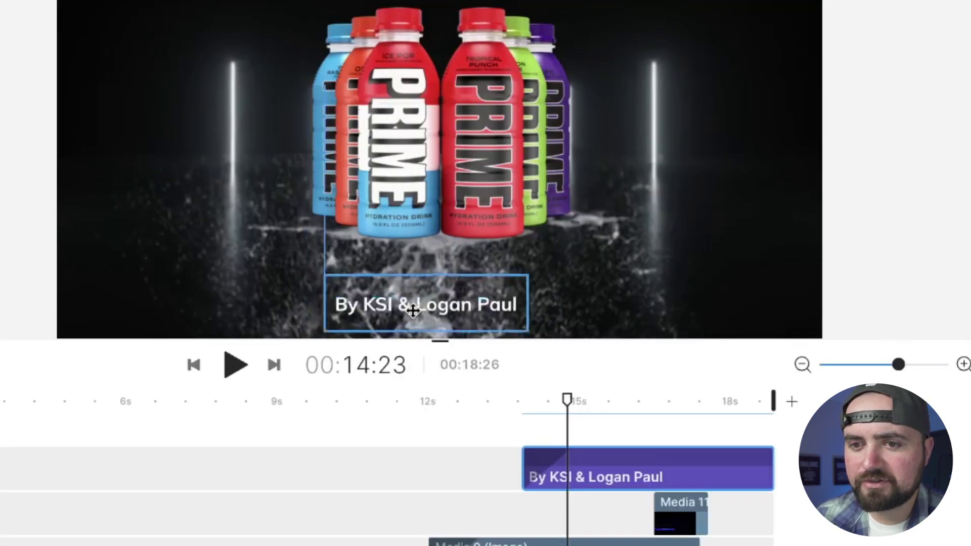
pyautogui.moveTo(413, 311); pyautogui.dragTo(445, 313)
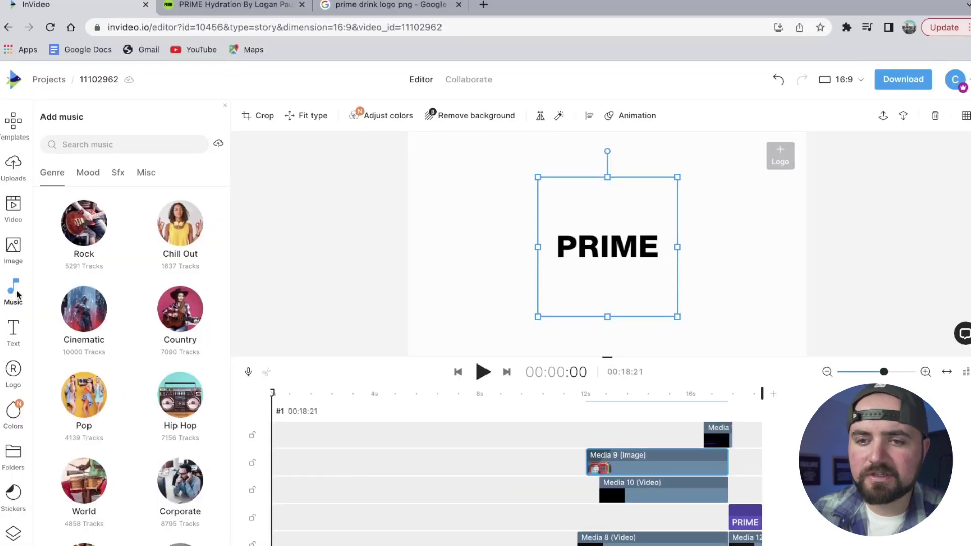
# Step: Open the music library to browse soundtrack genres
pyautogui.click(17, 295)
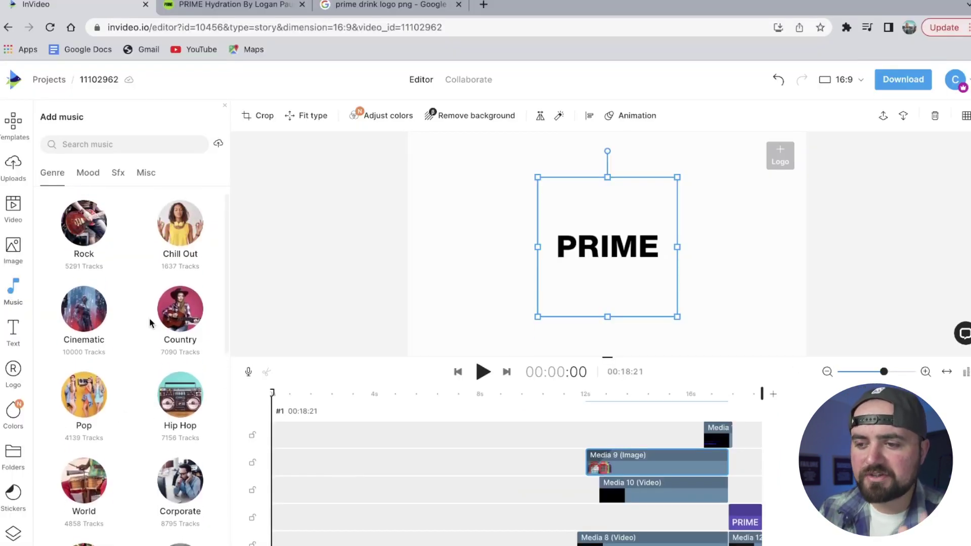